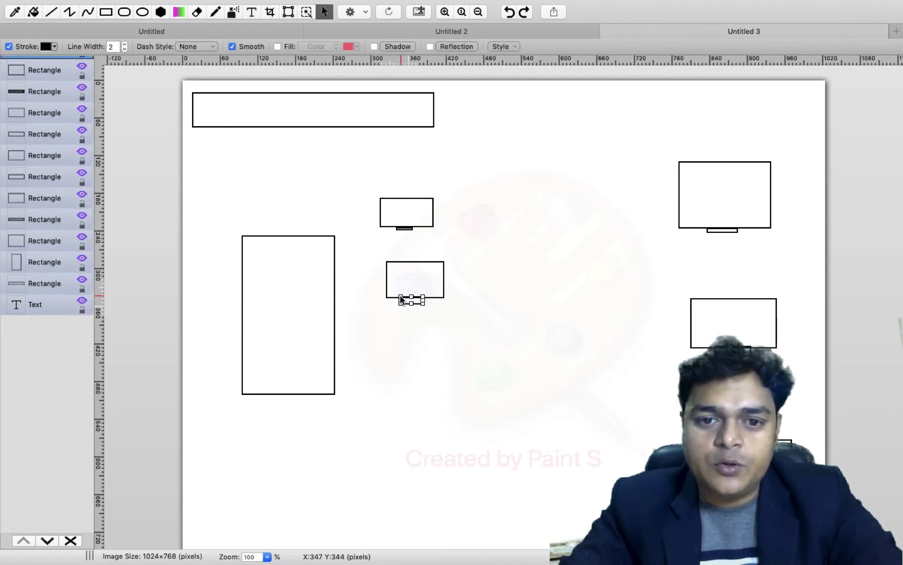
- Finish the third small monitor and add a "workstation" label below the tall rectangle, in a text box about 299 by 66 pixels
left_click(432, 364)
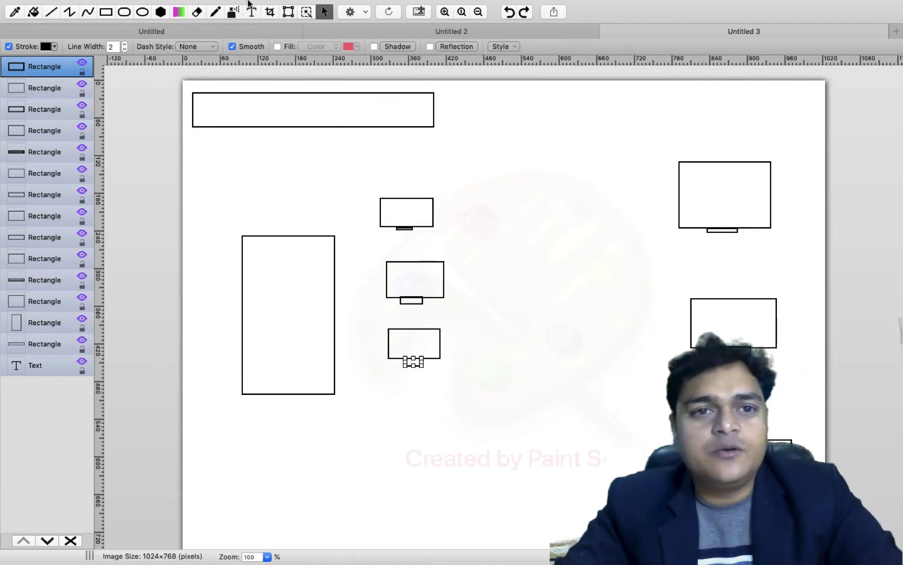
left_click(252, 12)
left_click_drag(235, 418, 421, 430)
type("work")
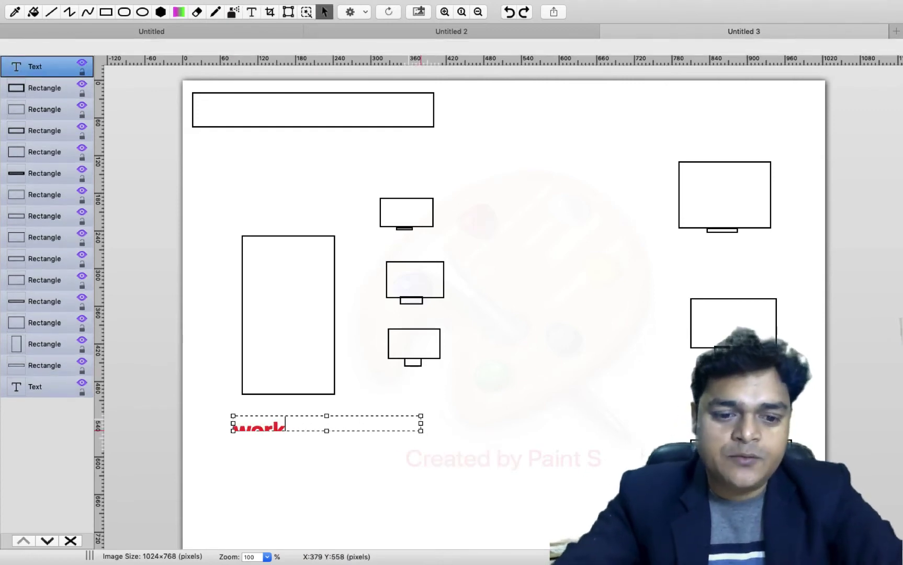
type("station")
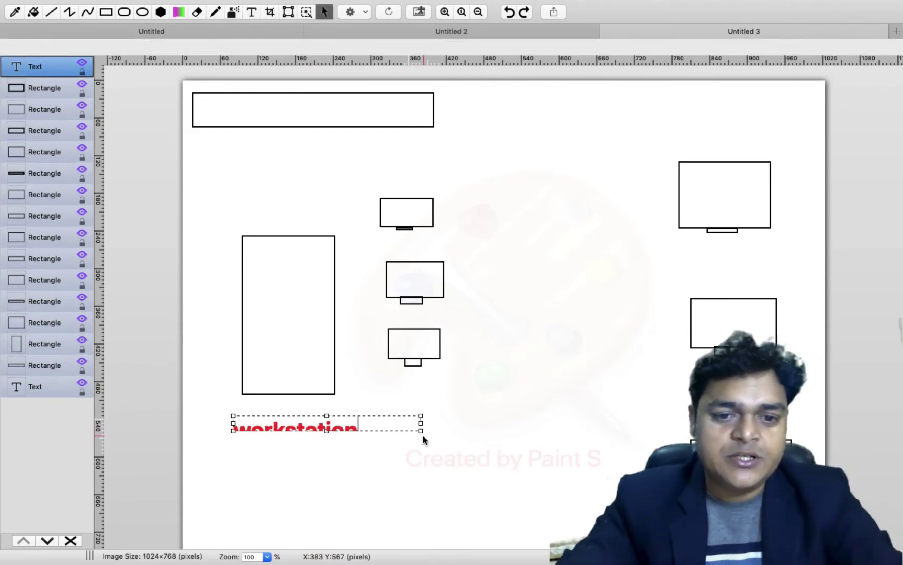
left_click_drag(326, 431, 334, 460)
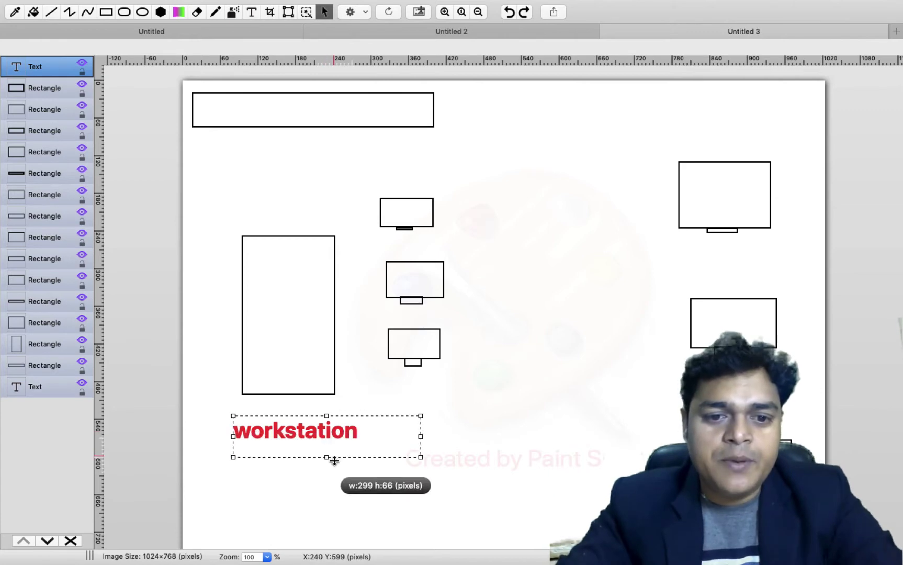
- Add a "Vms" label above the three small monitors, in a text box about 142 by 54 pixels
left_click(251, 13)
left_click_drag(380, 172, 470, 184)
type("Vms")
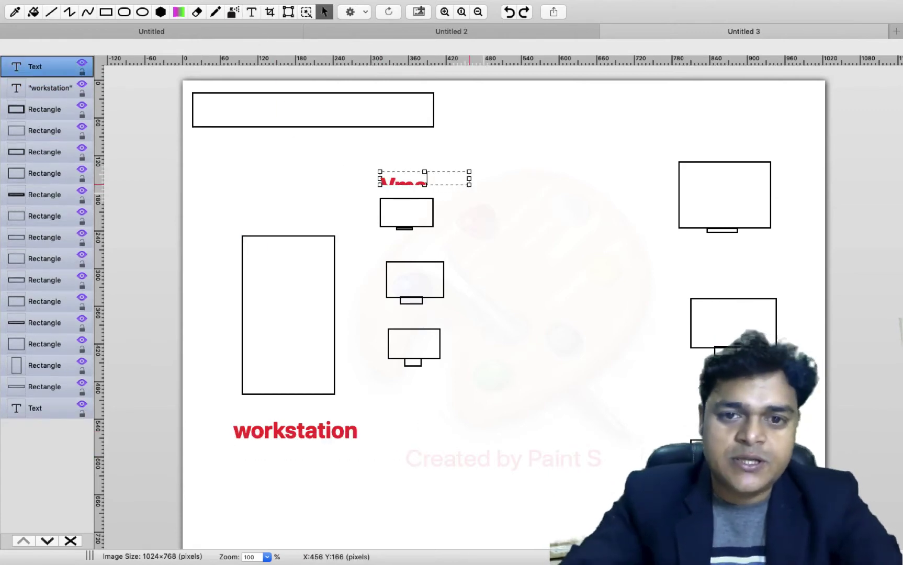
left_click_drag(423, 170, 424, 148)
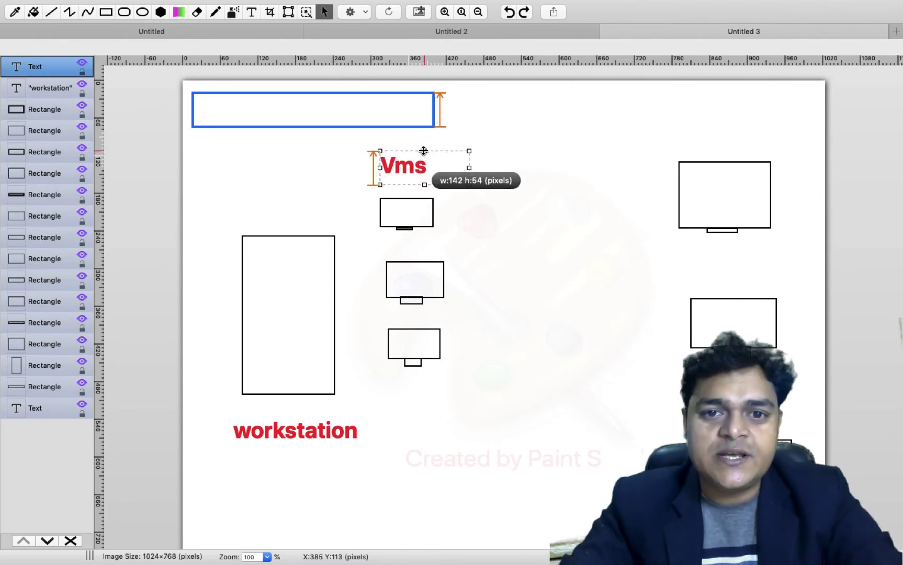
- Add a "Physical System" text label above the column of large monitors
left_click_drag(655, 112, 798, 141)
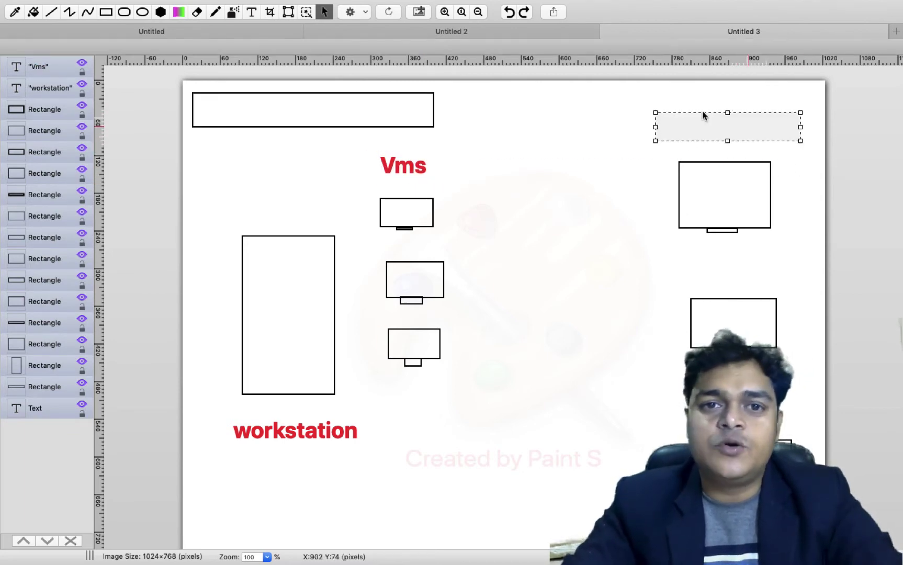
left_click(252, 12)
left_click_drag(656, 116, 800, 136)
type("D")
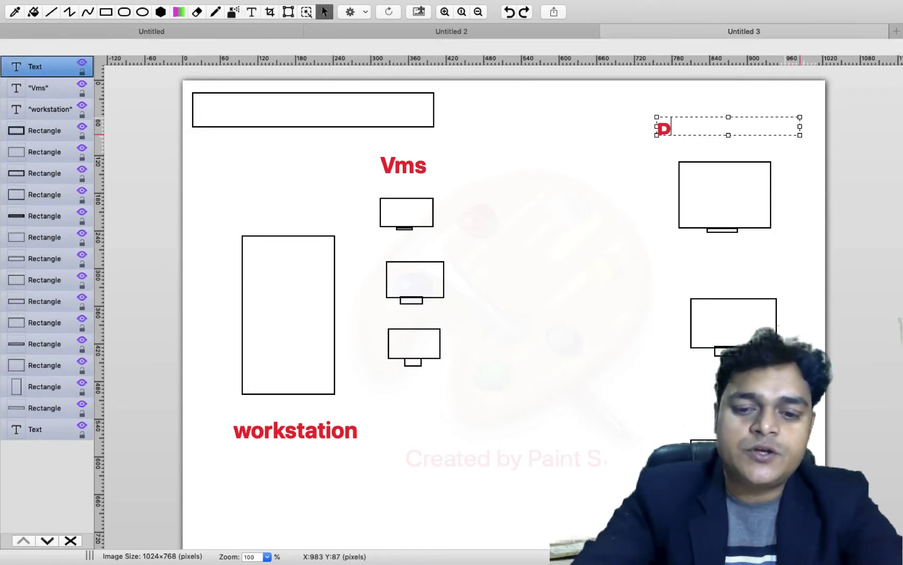
key("BackSpace")
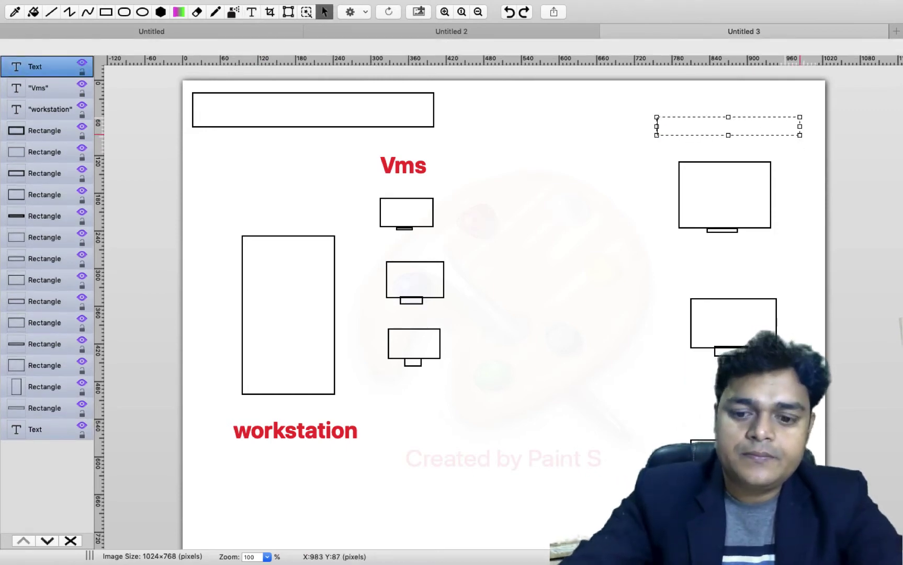
type("Physu")
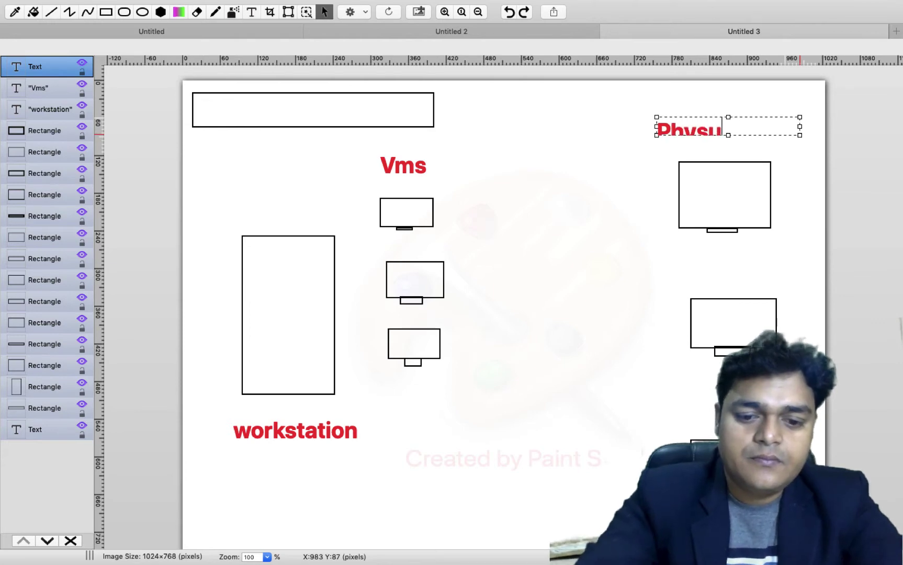
key("BackSpace")
type("ica")
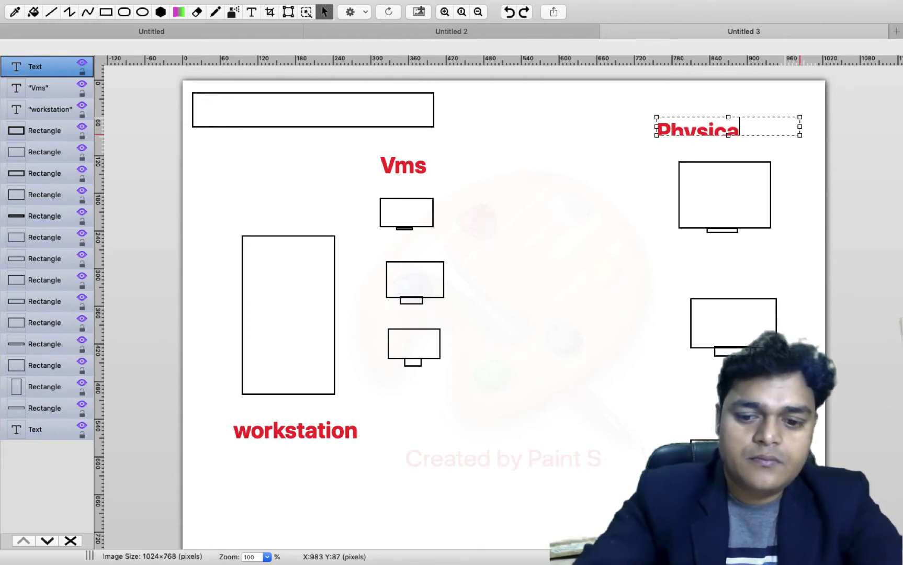
type("l System")
key("BackSpace")
key("BackSpace")
key("BackSpace")
key("BackSpace")
key("BackSpace")
key("BackSpace")
key("BackSpace")
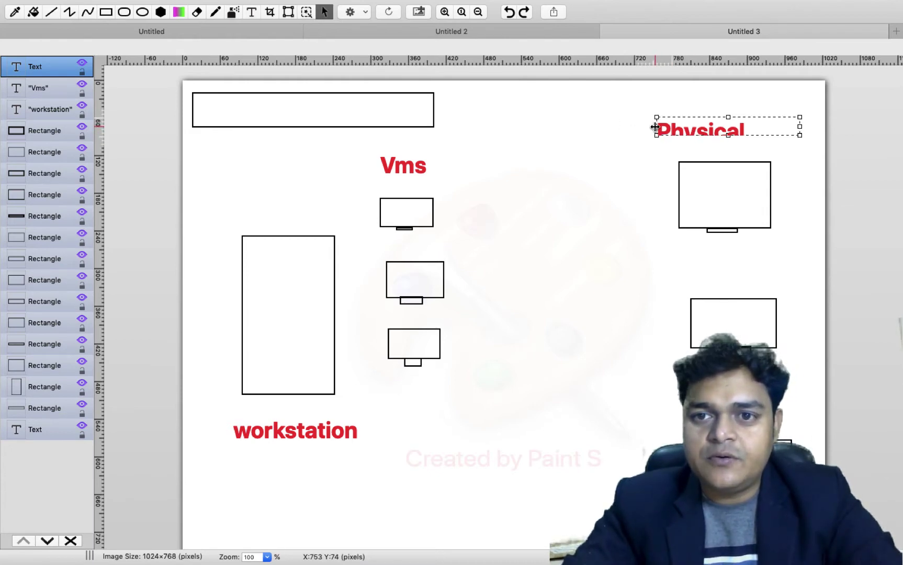
- Enlarge the text box above the large monitors to fit its text and correct the second word to "System"
left_click_drag(655, 126, 607, 126)
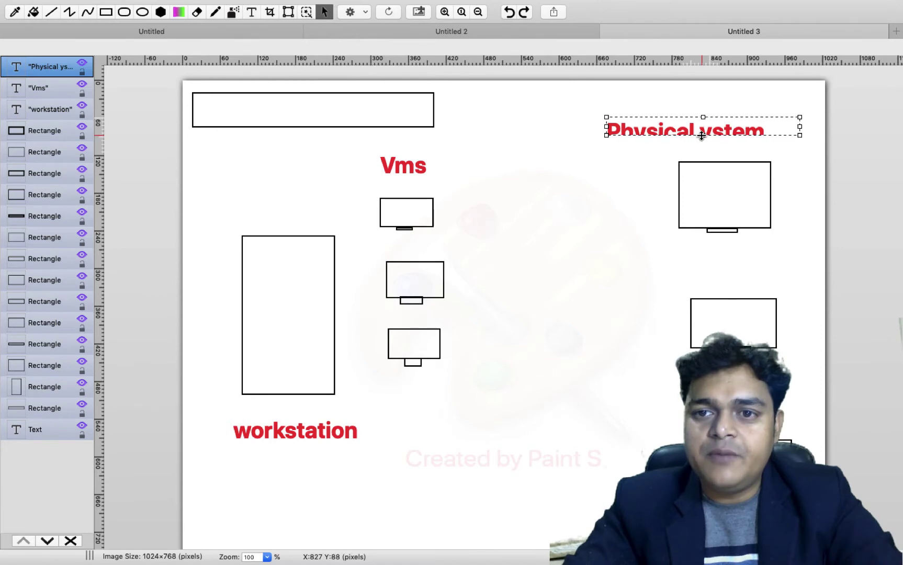
left_click(581, 222)
double_click(700, 133)
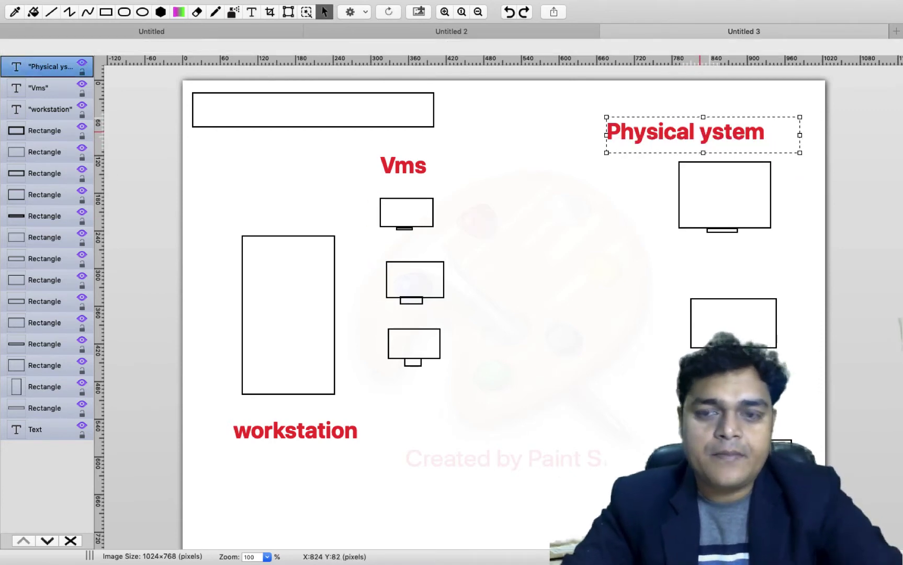
type("S")
left_click(627, 215)
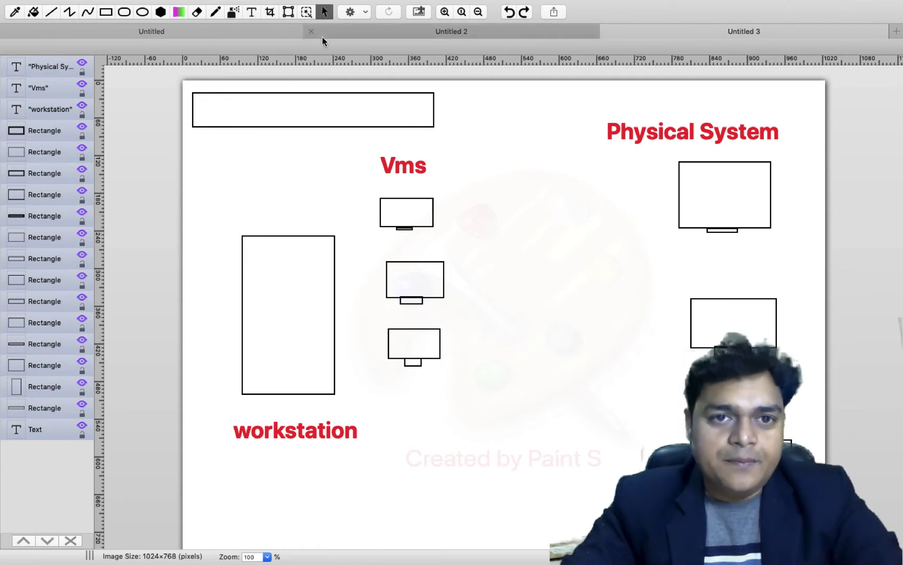
- Draw a router between the small and large monitors: a rectangle with a pencil-sketched antenna on top and signal arcs on both sides
left_click(251, 11)
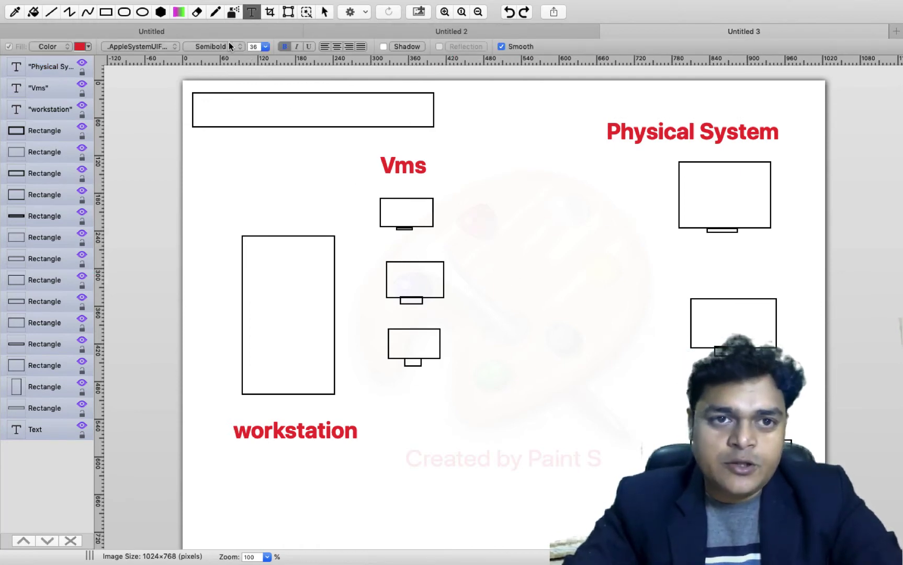
left_click(215, 11)
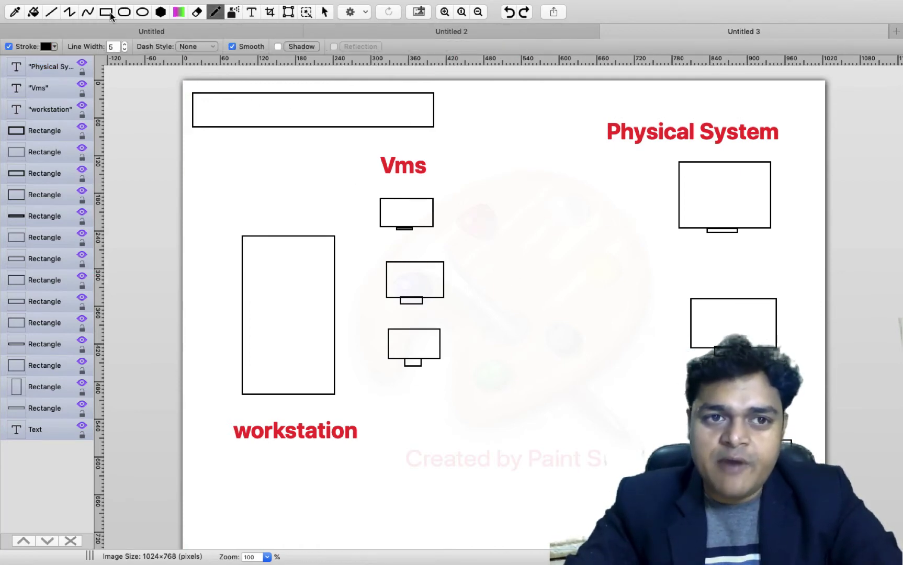
left_click(105, 11)
left_click_drag(520, 384, 605, 423)
left_click(215, 12)
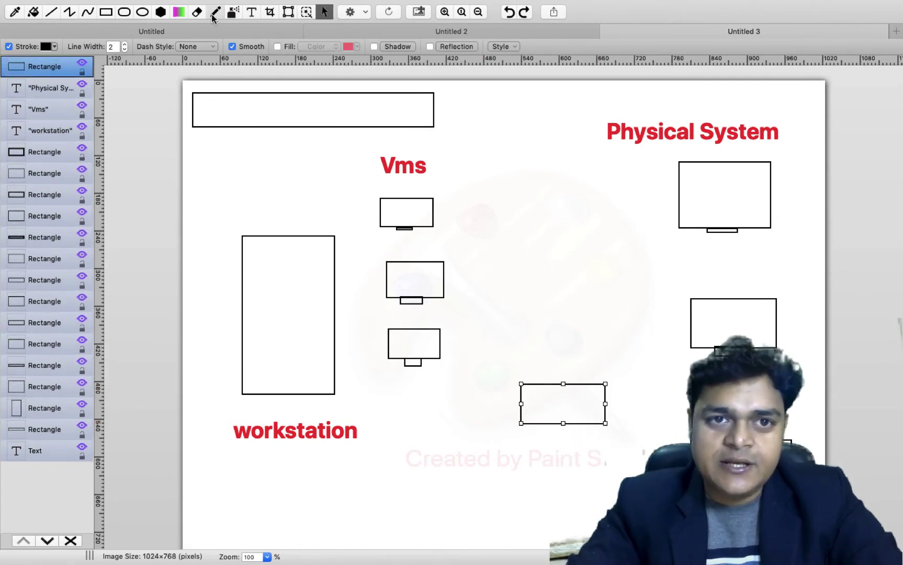
left_click_drag(600, 382, 600, 386)
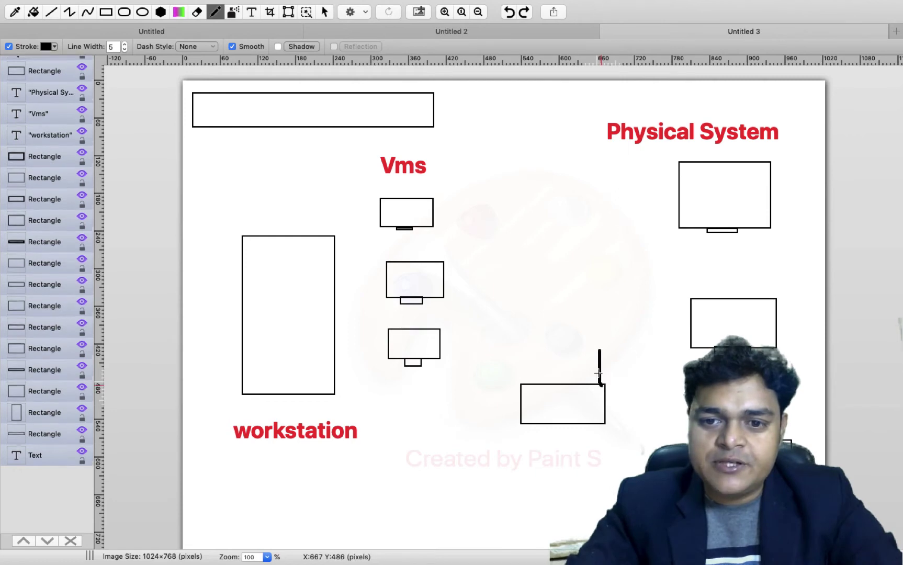
mouse_move(593, 346)
left_mouse_down()
mouse_move(593, 361)
mouse_move(579, 366)
mouse_move(617, 354)
mouse_move(613, 365)
mouse_move(627, 353)
mouse_move(628, 365)
left_mouse_up()
left_click(573, 348)
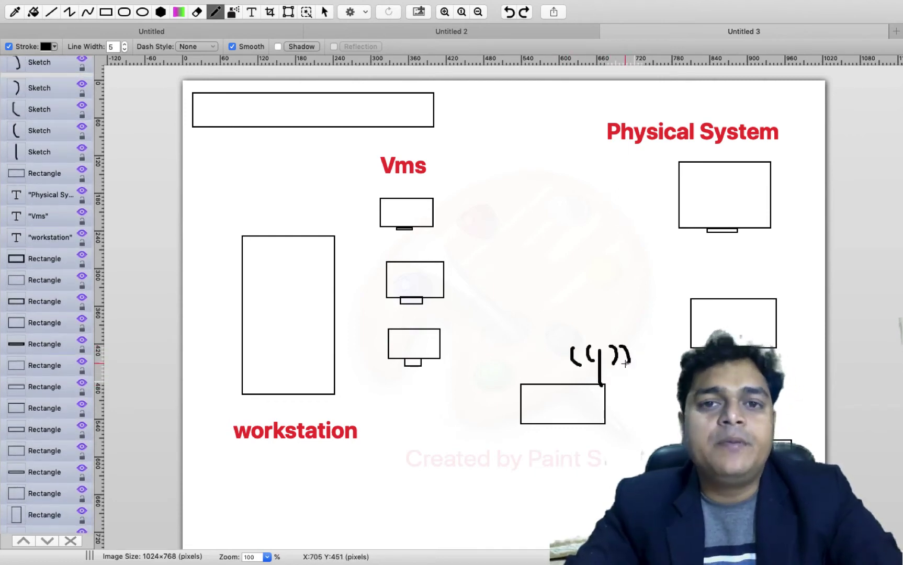
- Sketch an arrow from the router to the workstation, and arrows from the workstation to each of the three small monitors
left_click_drag(518, 388, 340, 390)
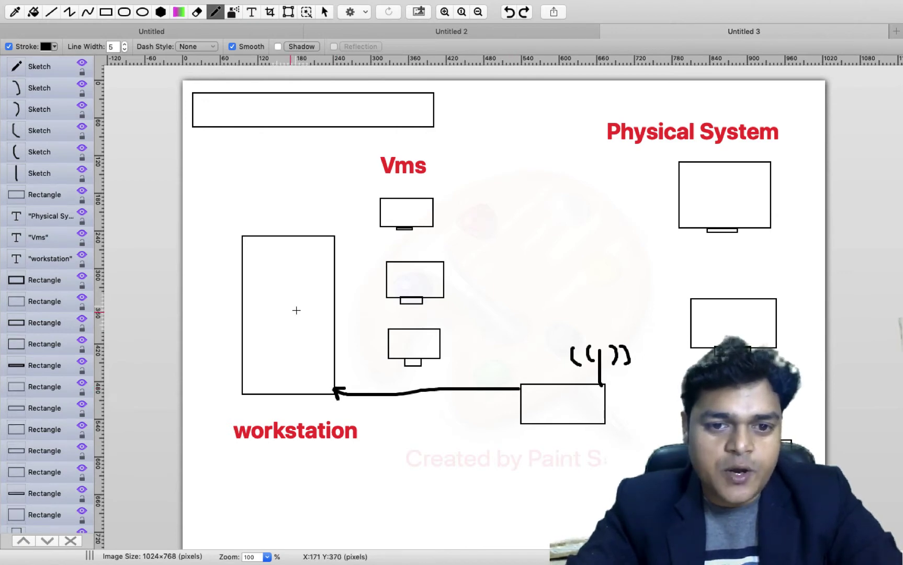
mouse_move(295, 278)
left_mouse_down()
mouse_move(382, 228)
mouse_move(383, 287)
mouse_move(401, 294)
left_mouse_up()
left_click_drag(295, 279, 397, 345)
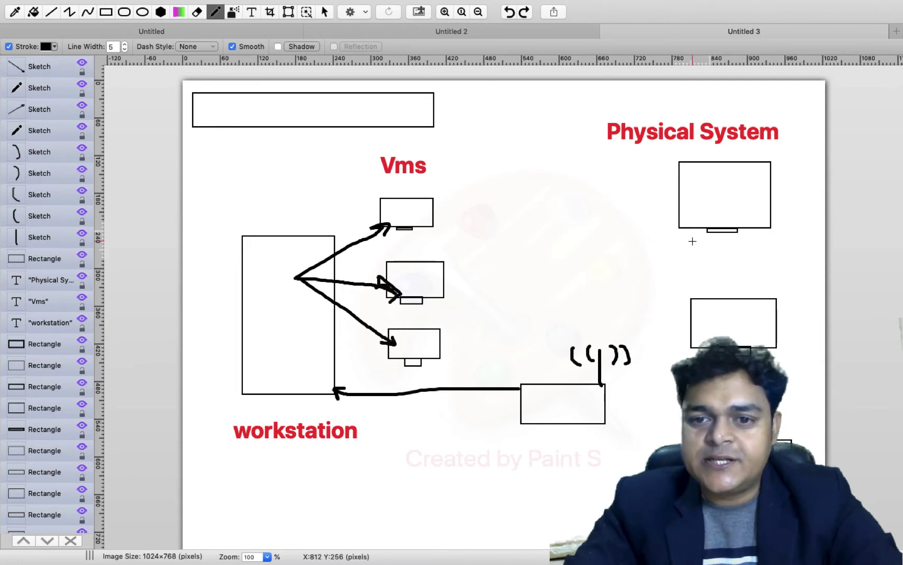
- Sketch connection arrows from the router to the large physical system monitors
mouse_move(634, 379)
left_mouse_down()
mouse_move(680, 222)
mouse_move(701, 230)
left_mouse_up()
left_click_drag(609, 394, 701, 343)
left_click_drag(605, 416, 619, 417)
left_click_drag(691, 450, 692, 446)
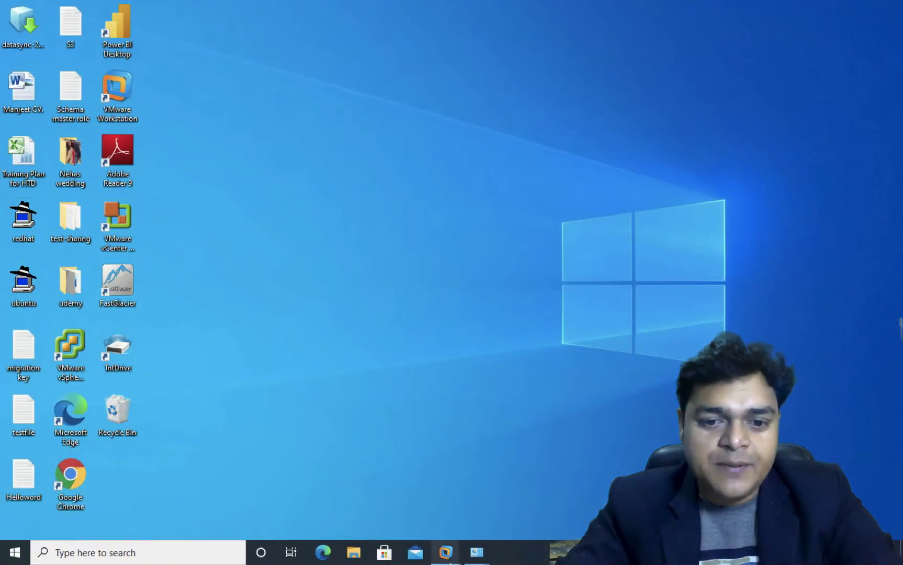
- Switch to VMware Workstation and reset the Windows 7 virtual machine
mouse_move(445, 553)
left_click(398, 434)
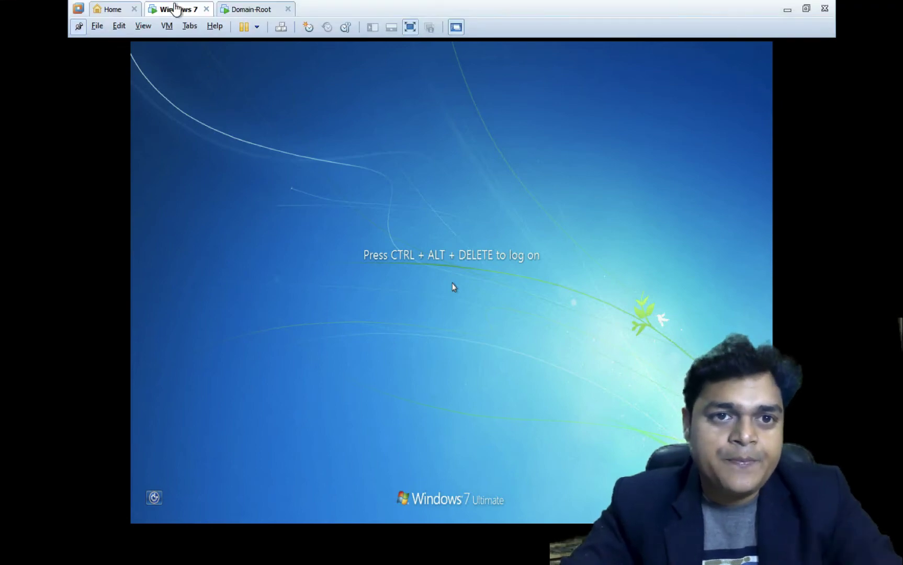
right_click(175, 17)
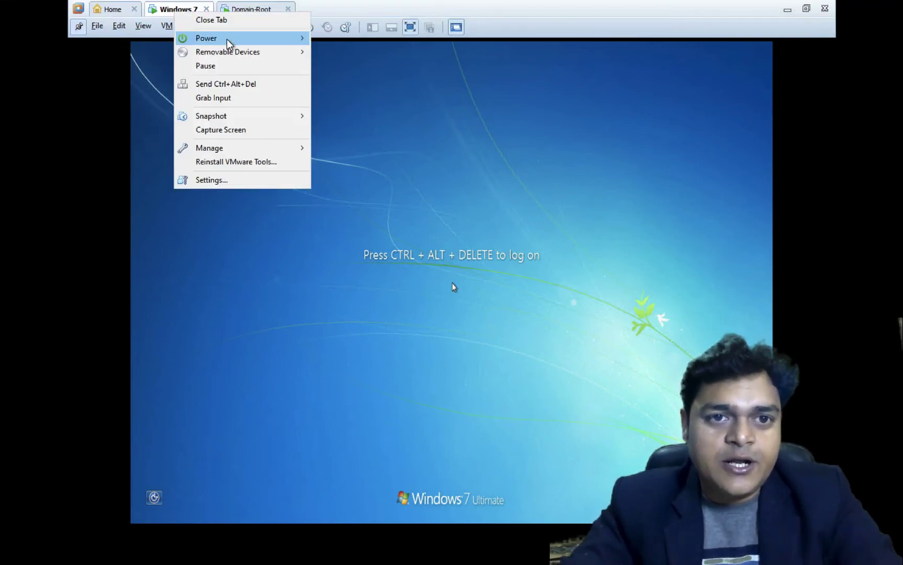
mouse_move(225, 40)
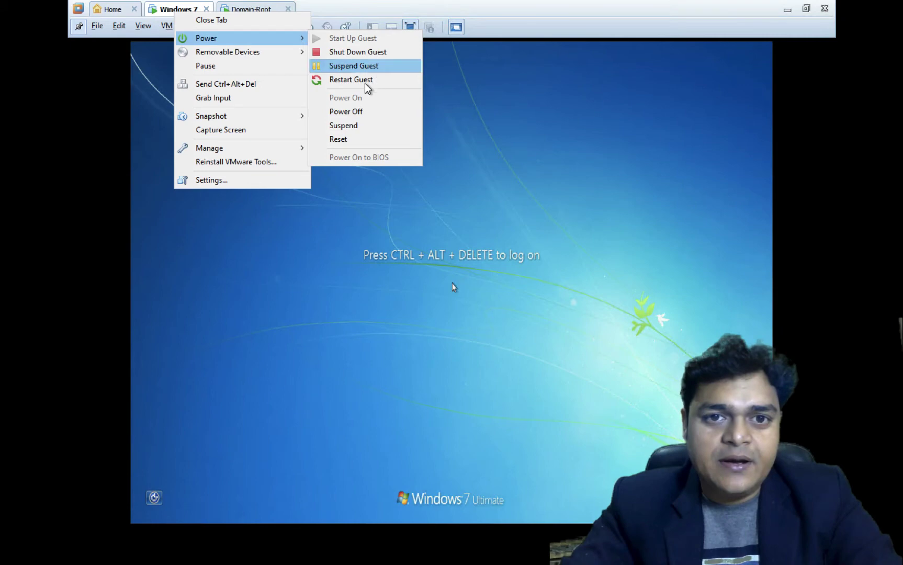
left_click(343, 141)
- Unlock the Domain-Root virtual machine with the administrator account password, accepting the Windows 7 machine's virtual device reconnection at each power-on
left_click(247, 13)
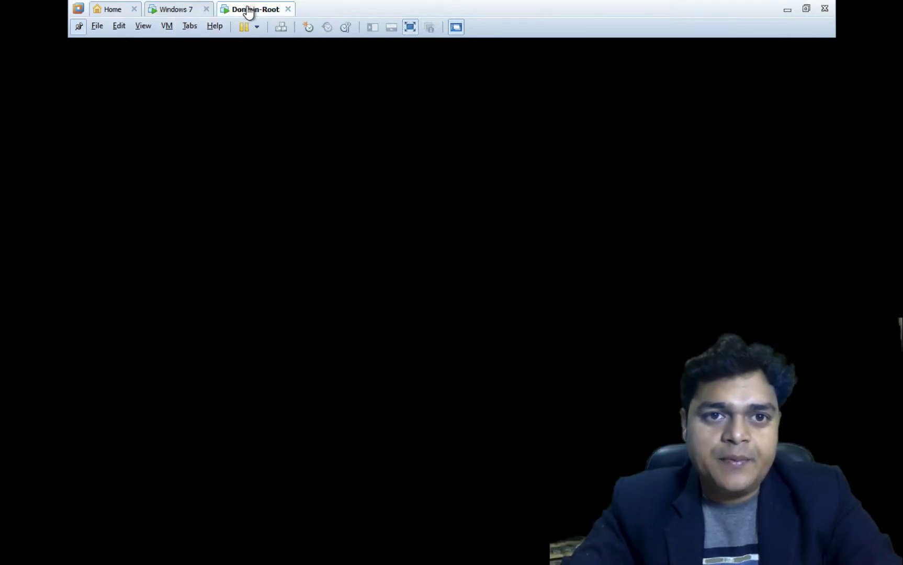
left_click(282, 24)
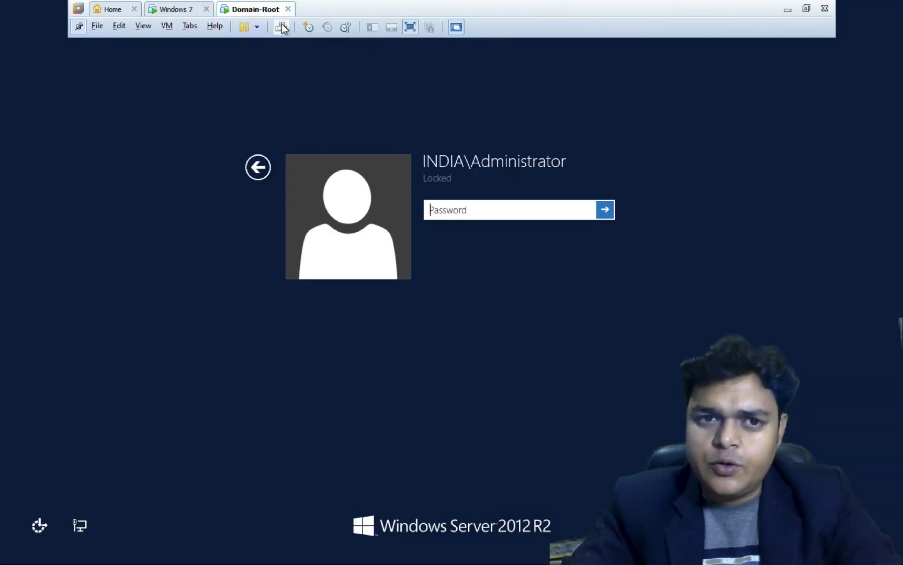
type("****")
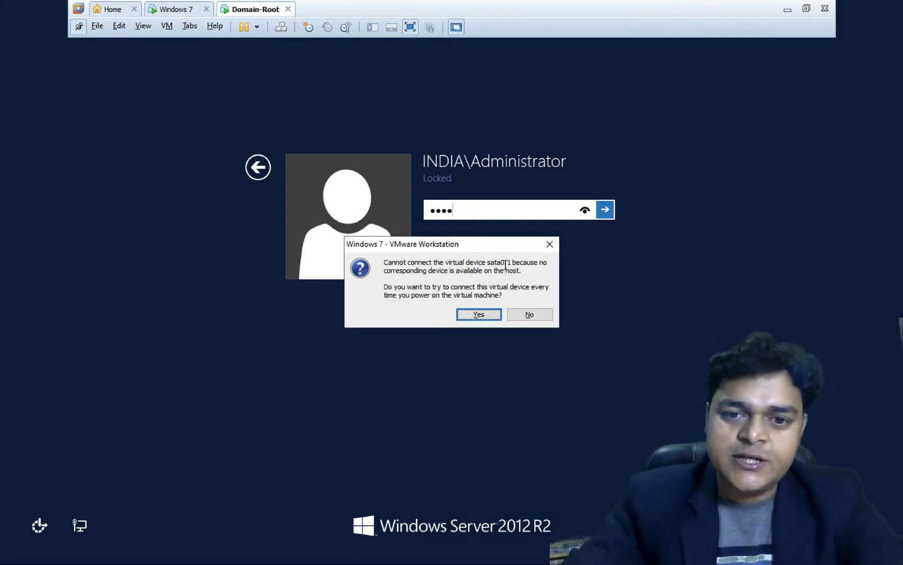
left_click(478, 314)
key("ctrl+a")
type("***")
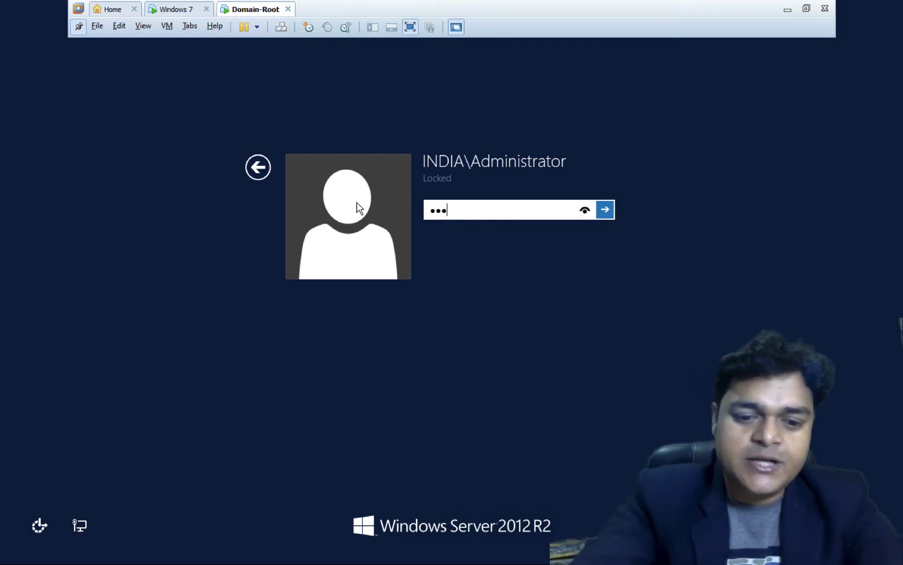
type("*******")
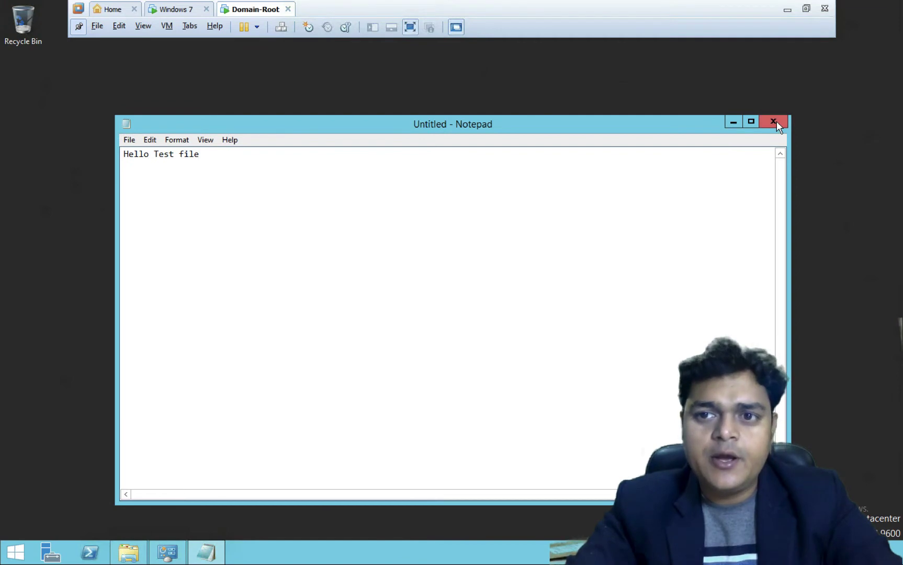
- Close the untitled Notepad document without saving it, and close the Canon MG2500 series printer queue
left_click(776, 121)
left_click(477, 277)
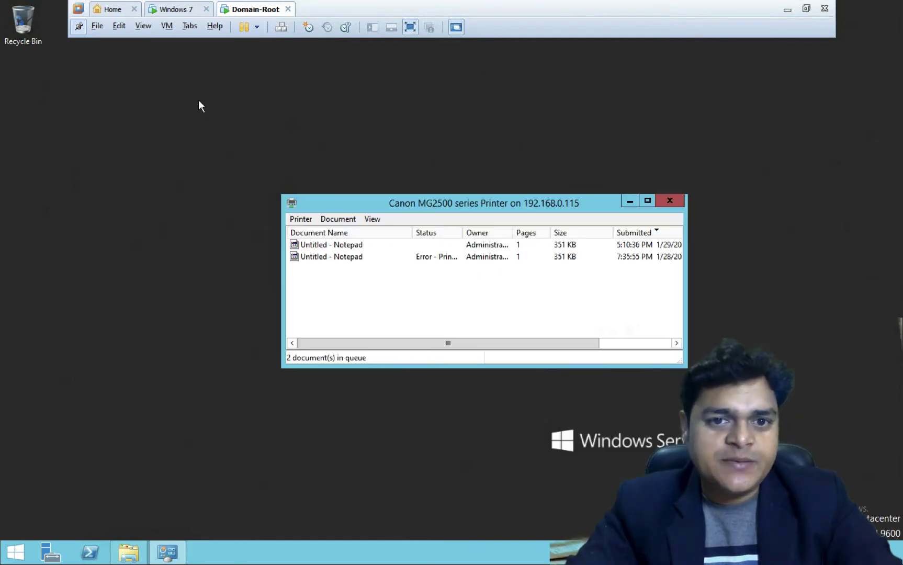
left_click(680, 202)
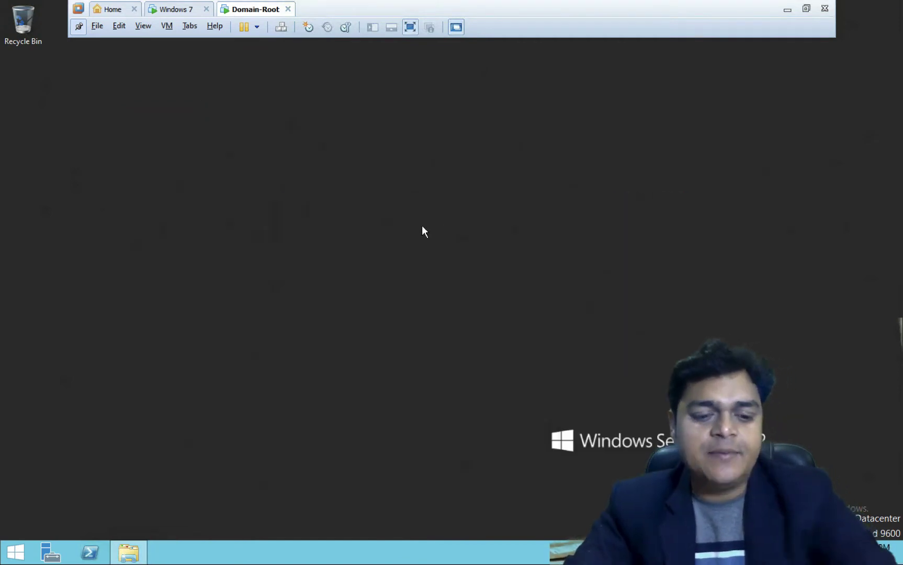
- Open Network Connections on the Domain-Root server by running its Control Panel command
key("super+r")
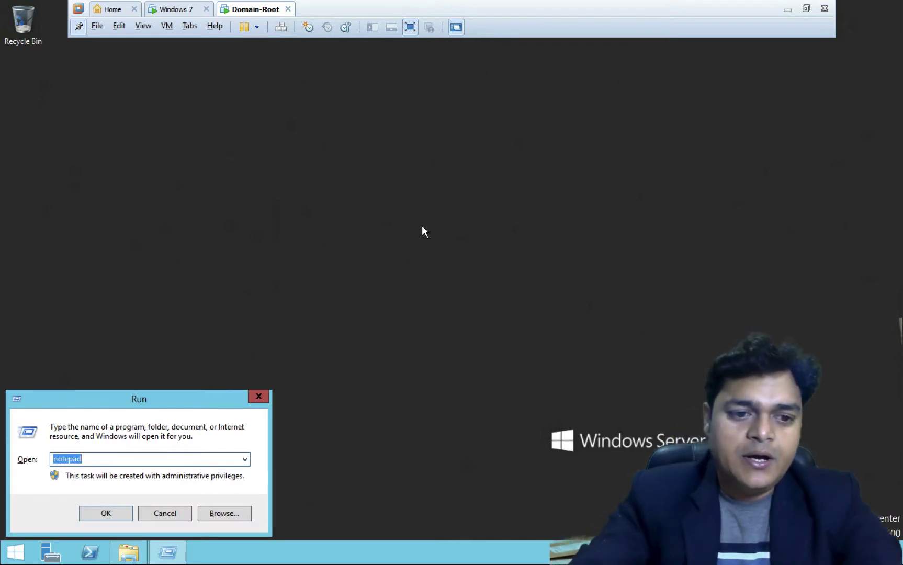
type("nc")
key("Down")
key("Return")
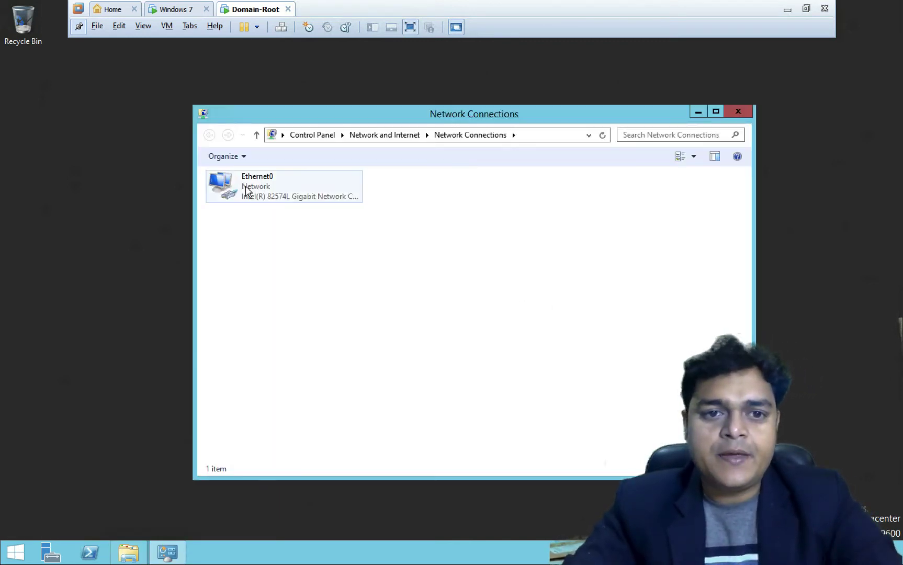
- Set the Ethernet0 adapter's IPv4 properties to obtain the IP address and the DNS server address automatically
right_click(246, 186)
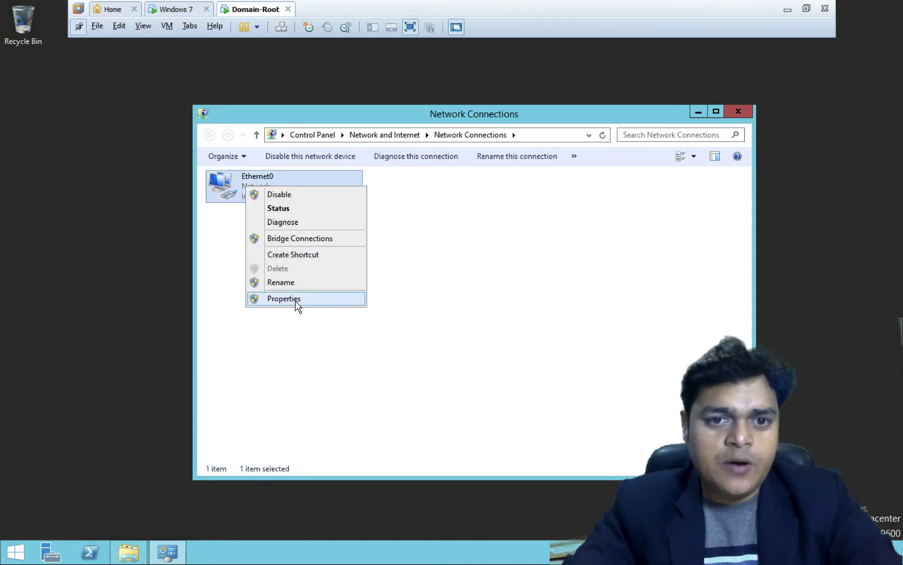
left_click(284, 299)
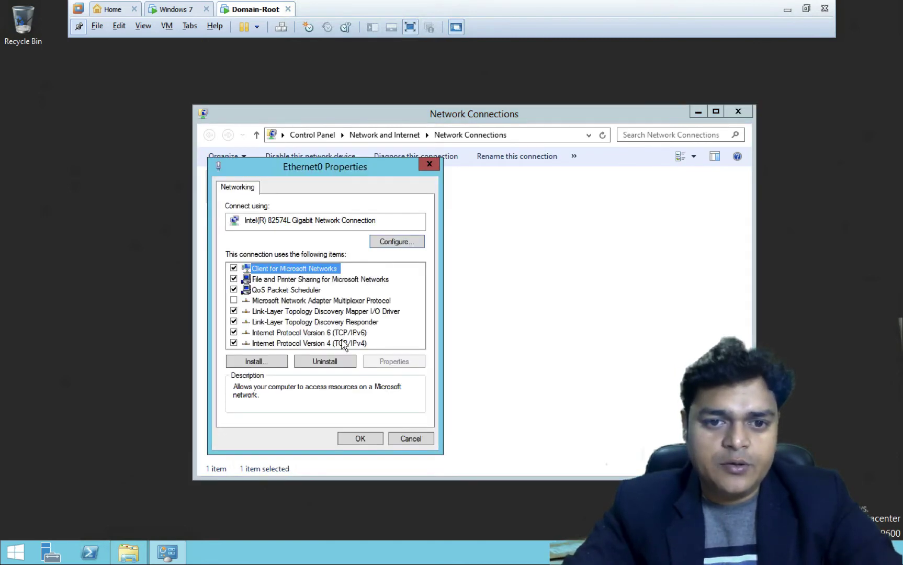
double_click(343, 343)
left_click(275, 294)
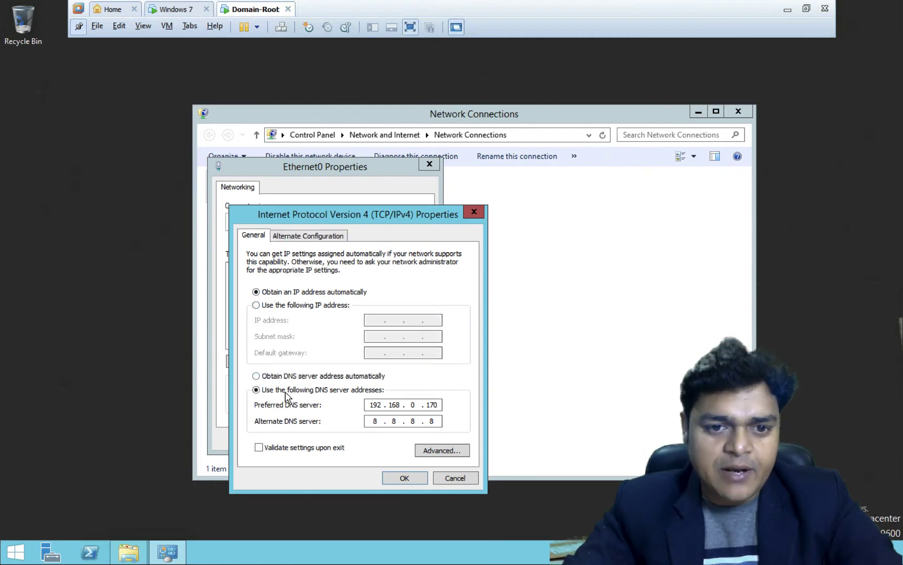
left_click(272, 377)
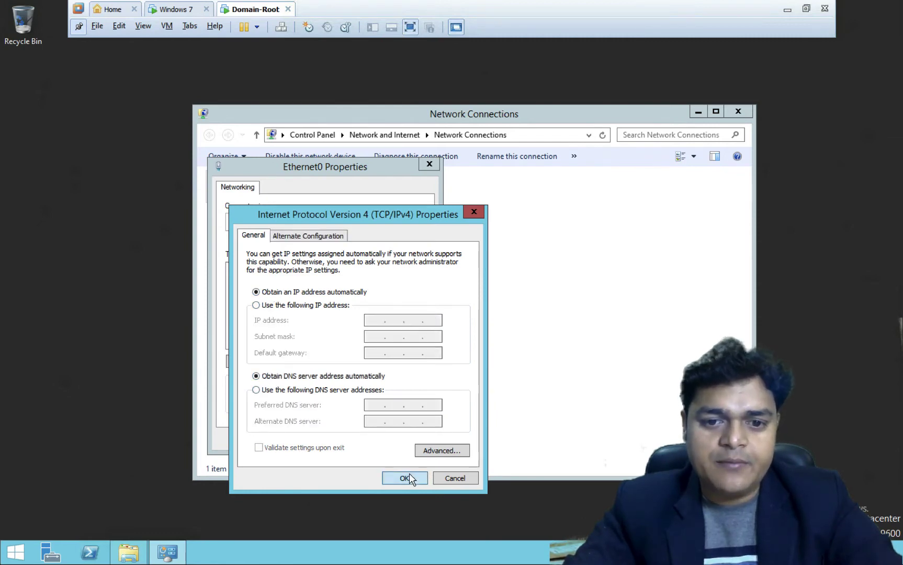
left_click(411, 480)
left_click(370, 439)
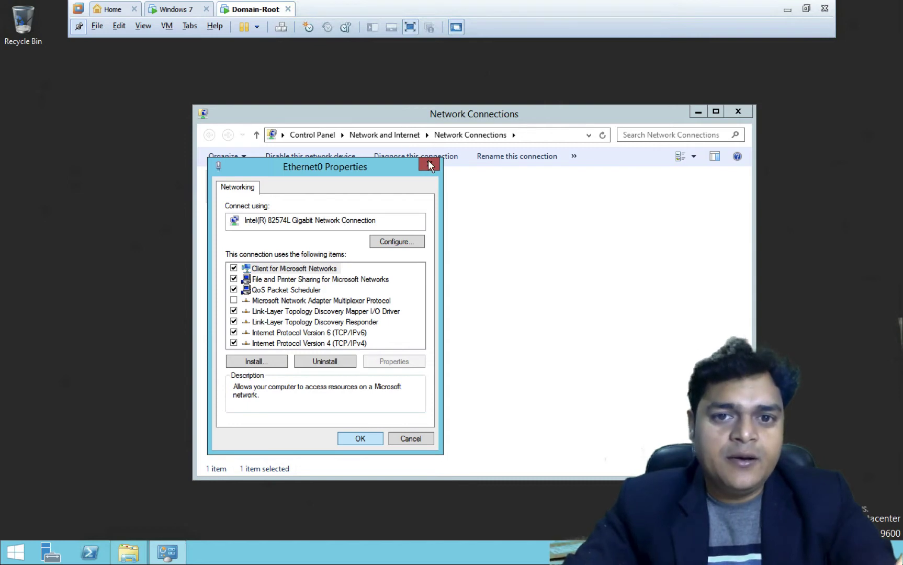
- Log on to the Windows 7 virtual machine with the administrator account password
left_click(167, 10)
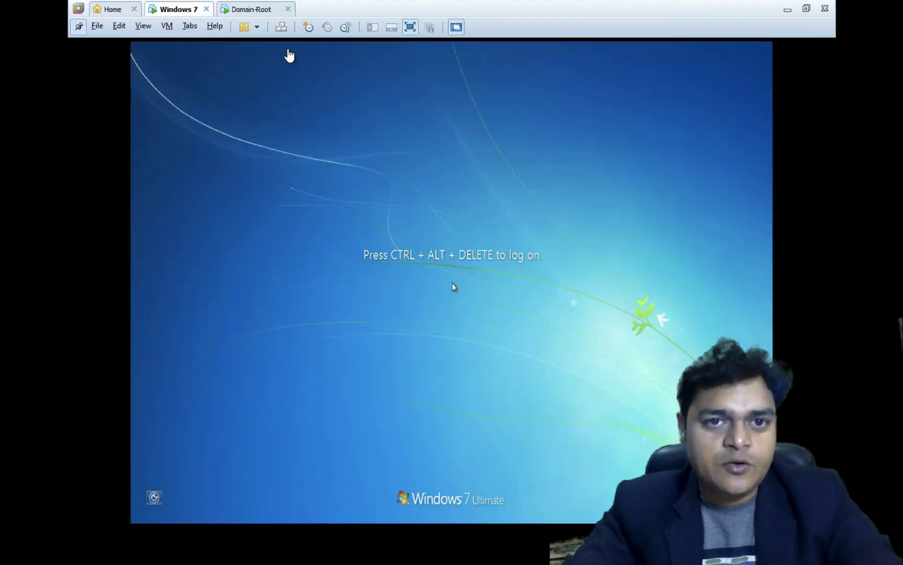
left_click(281, 27)
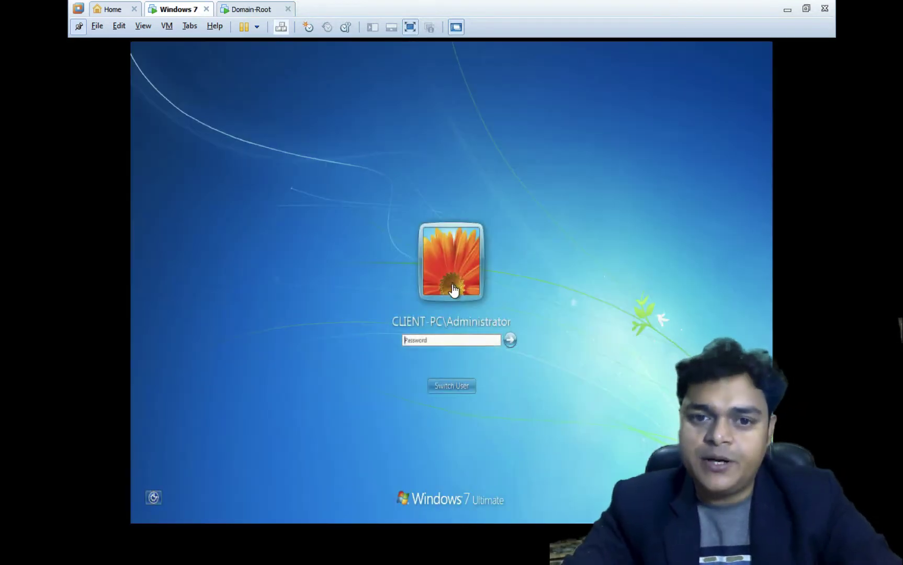
type("•••••••")
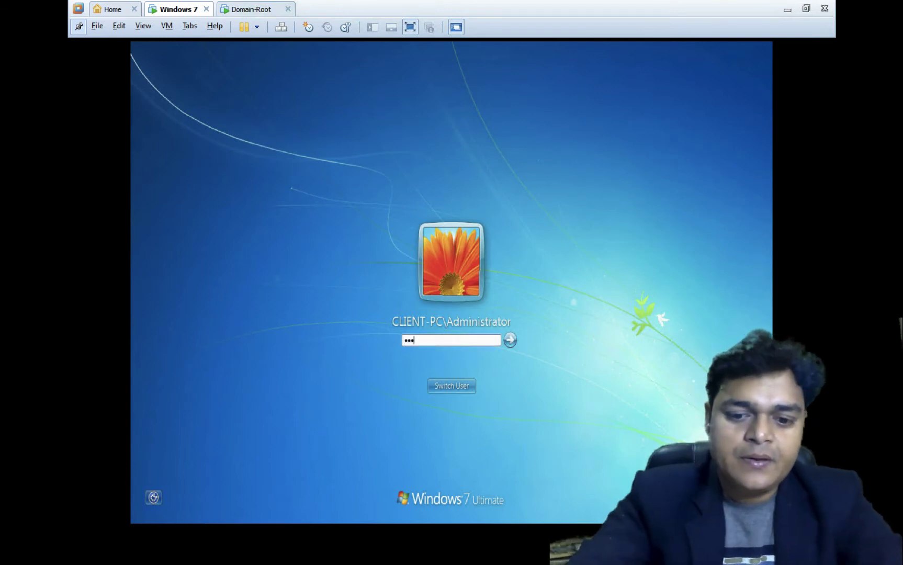
key("Return")
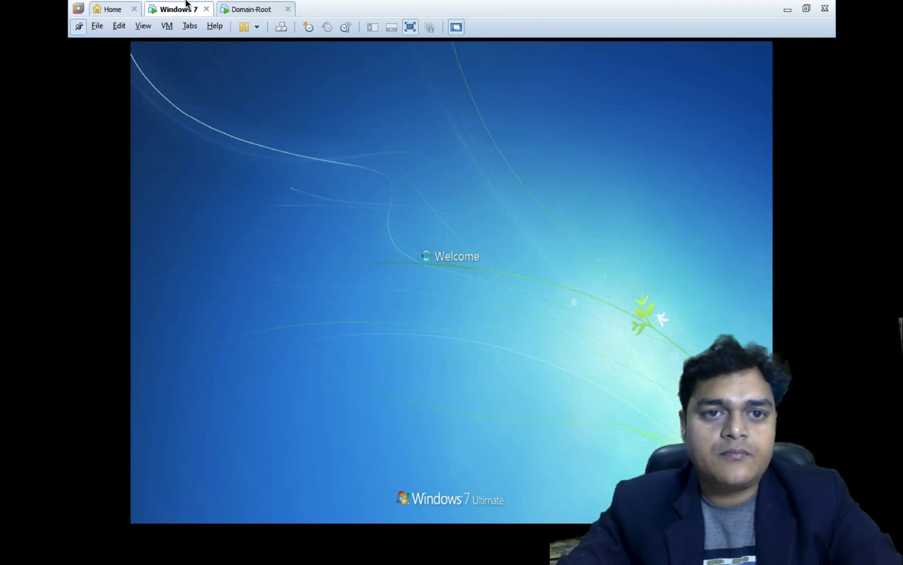
- Postpone Windows activation on the Windows 7 virtual machine and dismiss the genuine software notice to reach its desktop
left_click(252, 10)
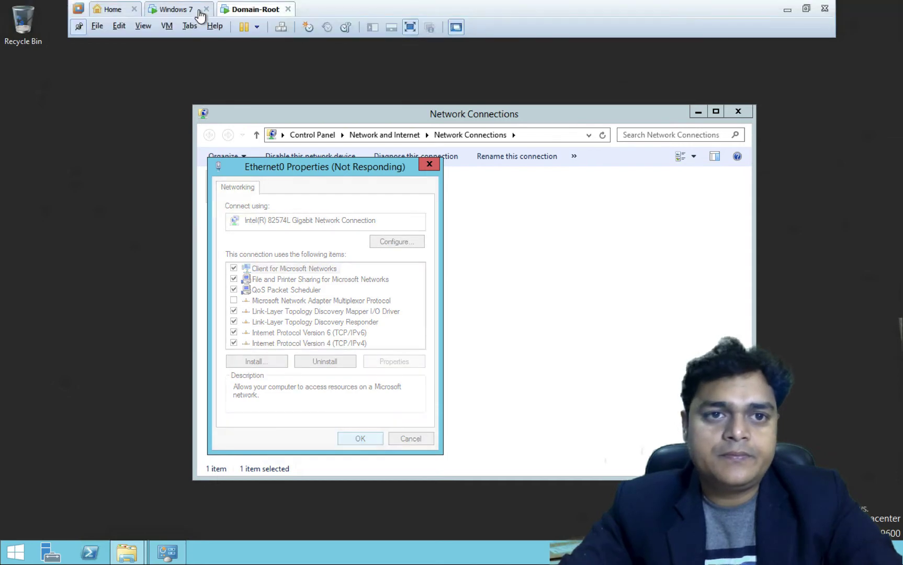
left_click(177, 10)
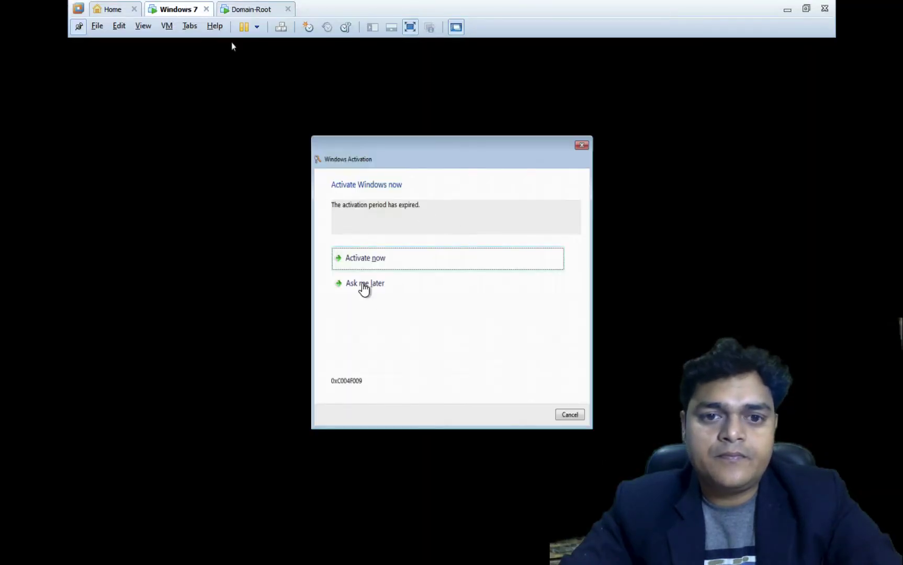
left_click(365, 284)
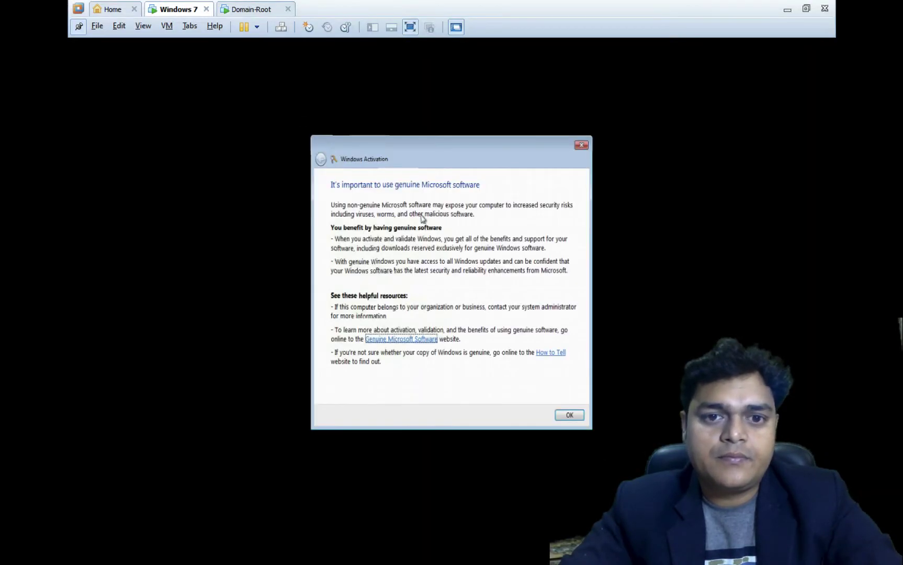
left_click(570, 416)
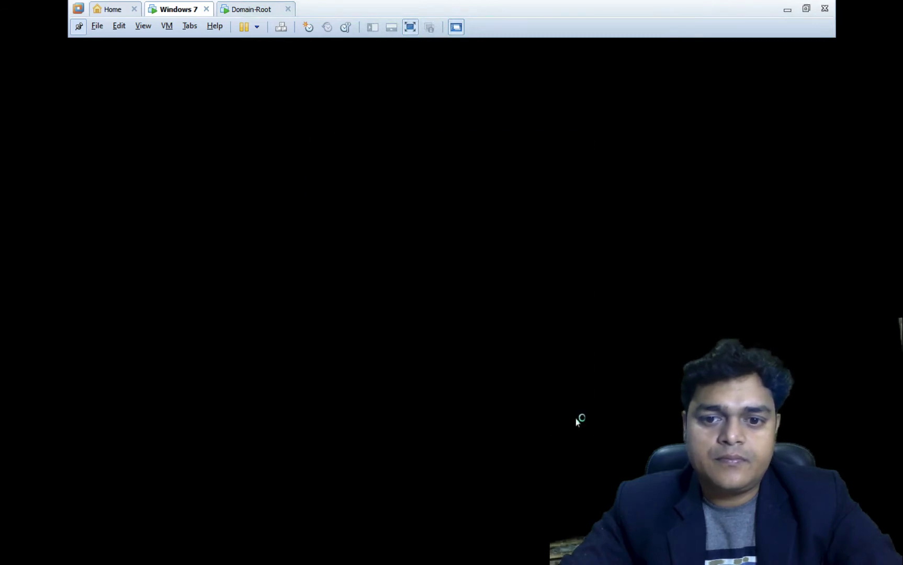
left_click(248, 13)
left_click(168, 11)
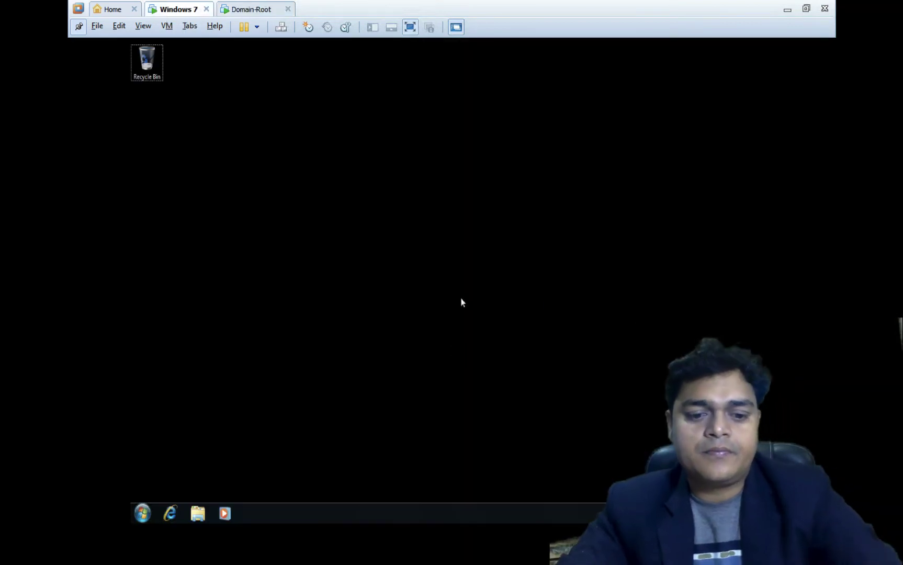
- Run ncpa.cpl on the Windows 7 machine and review the Local Area Connection's IPv4 address and DNS settings without changing them
key("super+r")
type("ncpa.")
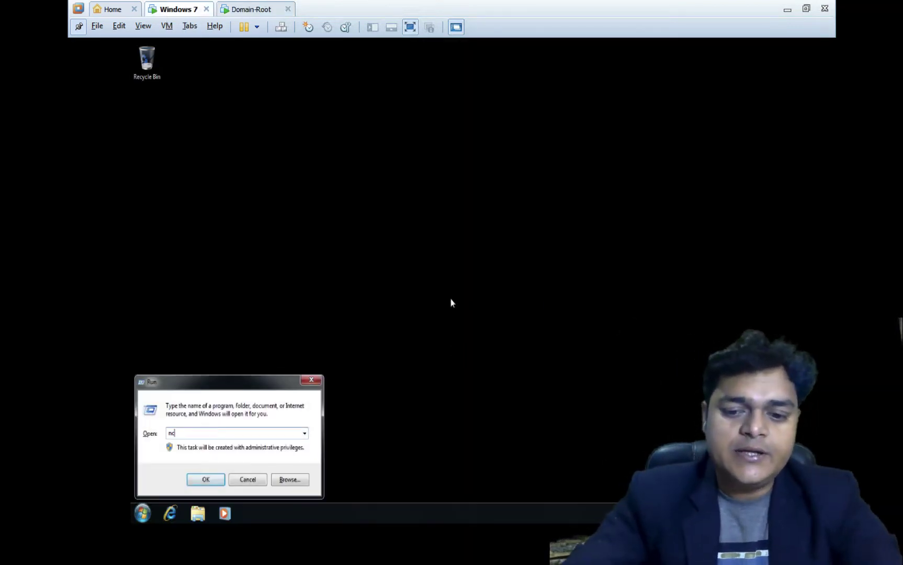
type("cpl")
key("Return")
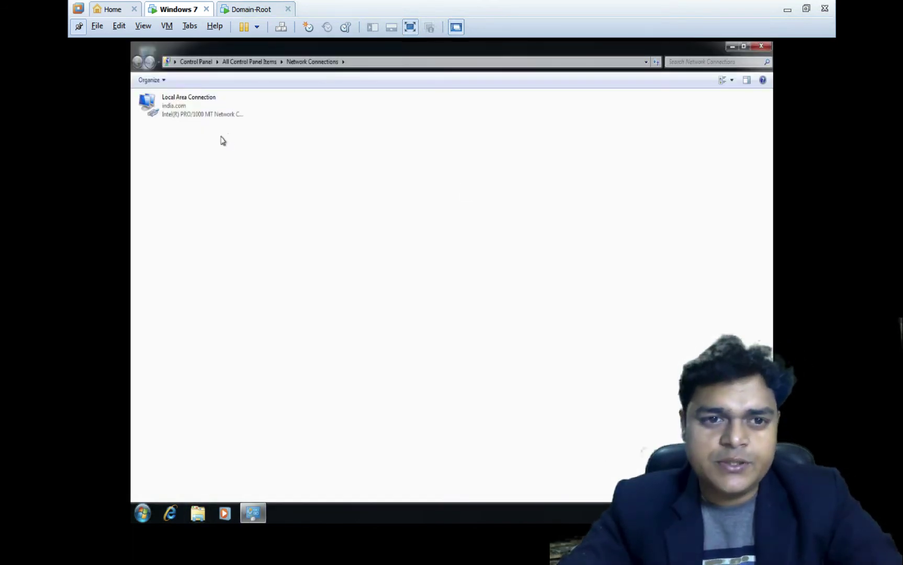
right_click(178, 112)
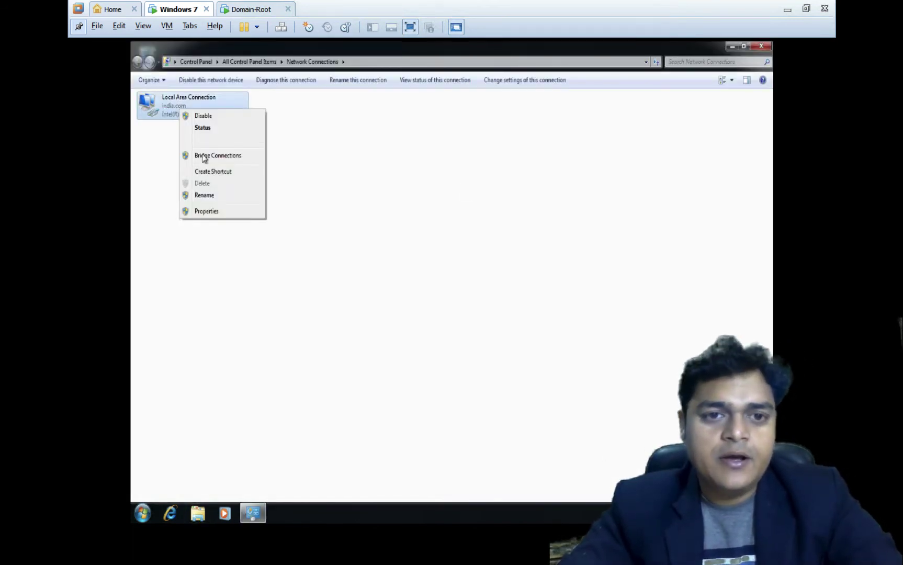
left_click(207, 211)
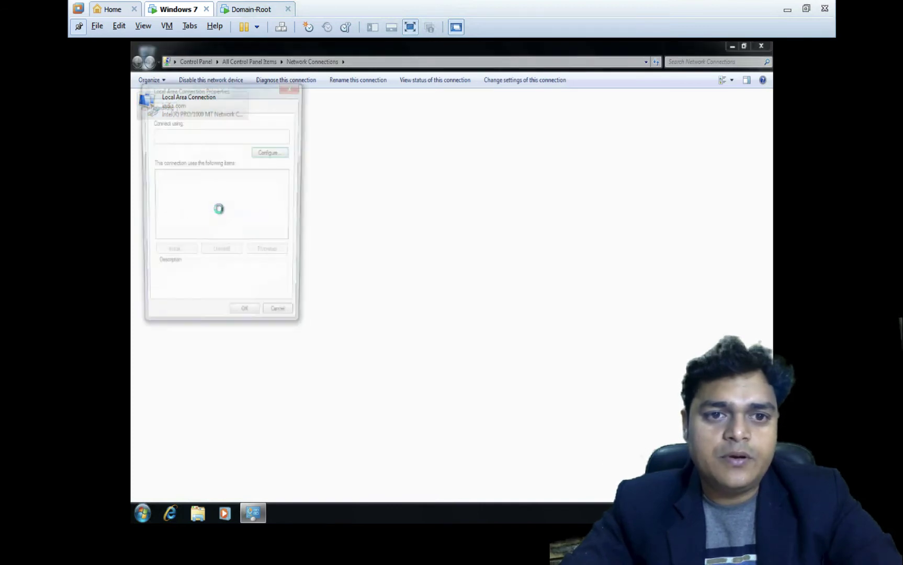
double_click(241, 212)
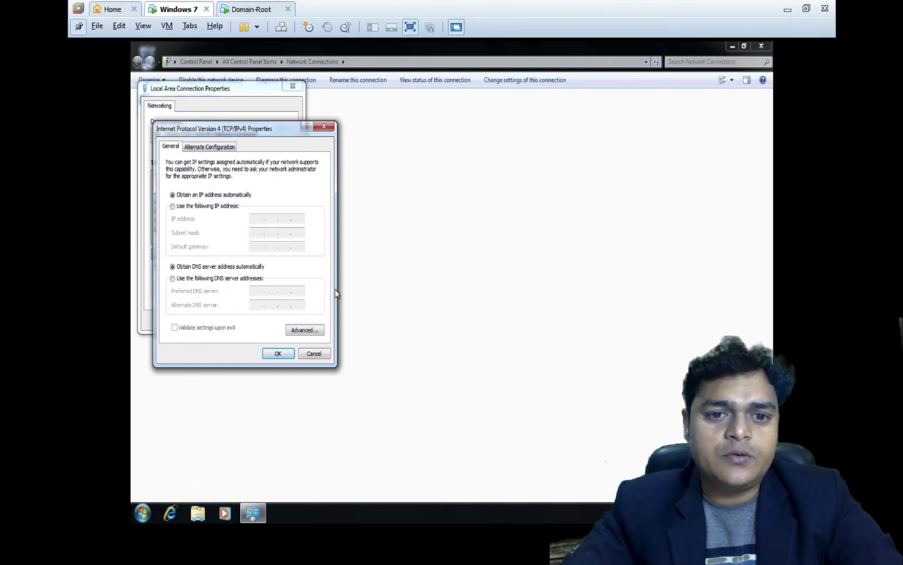
left_click(314, 355)
- Return to the Domain-Root virtual machine, close Network Connections, and open the DHCP console from Server Manager
left_click(250, 11)
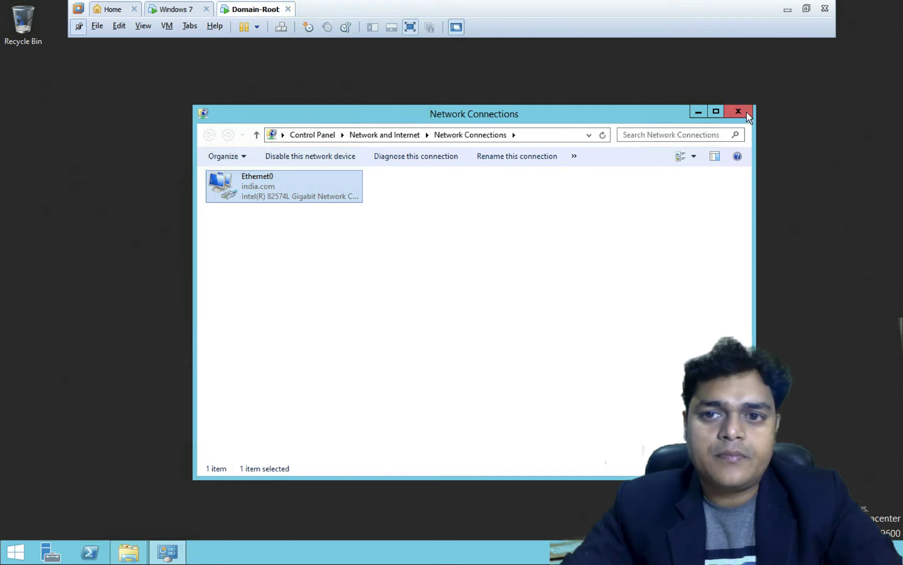
left_click(747, 111)
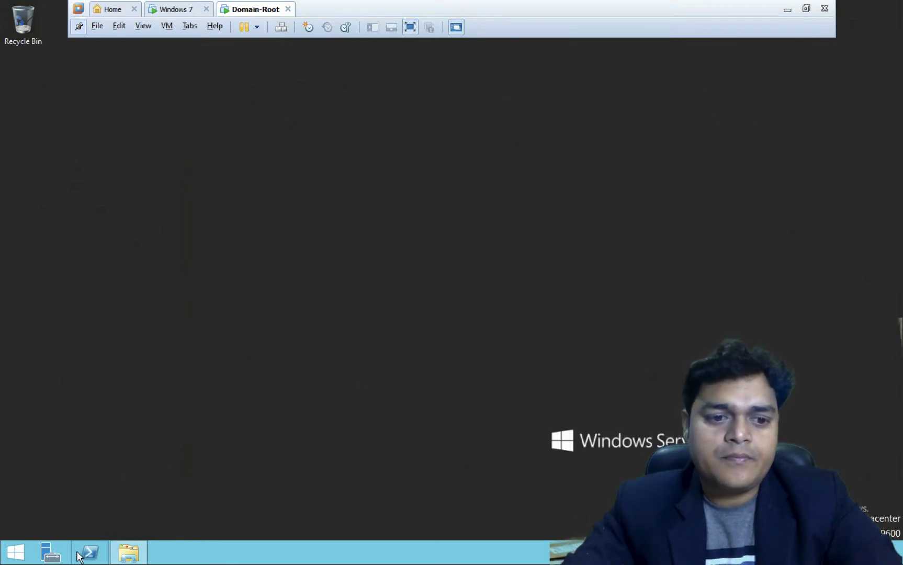
left_click(50, 555)
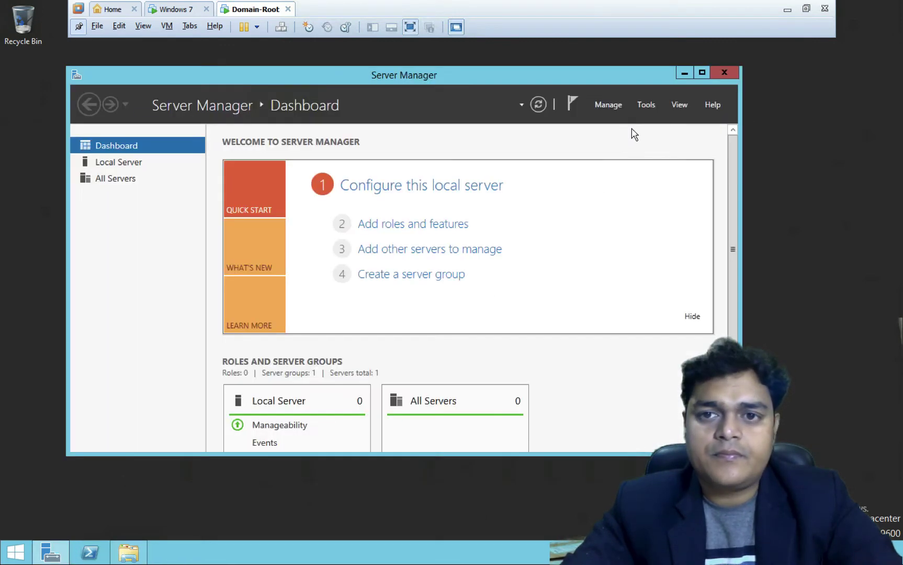
left_click(648, 105)
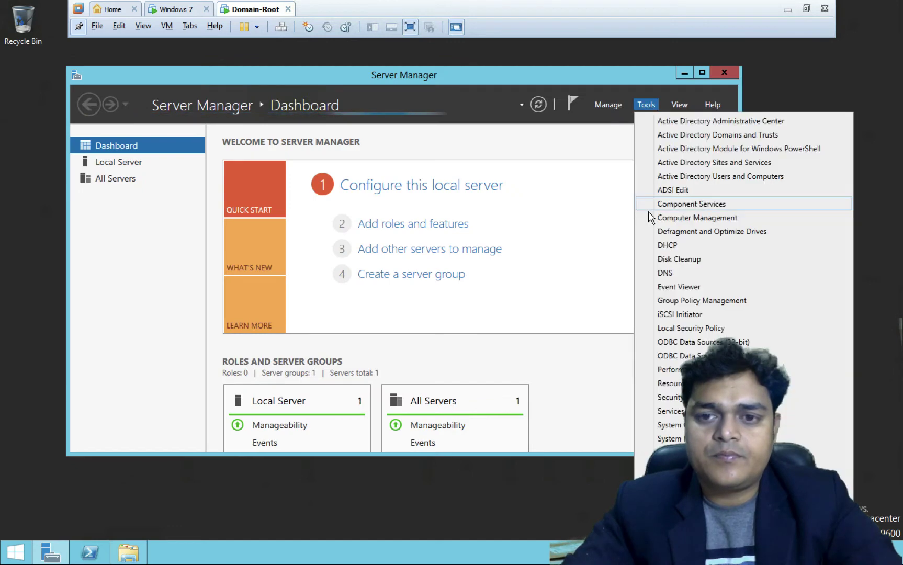
left_click(676, 244)
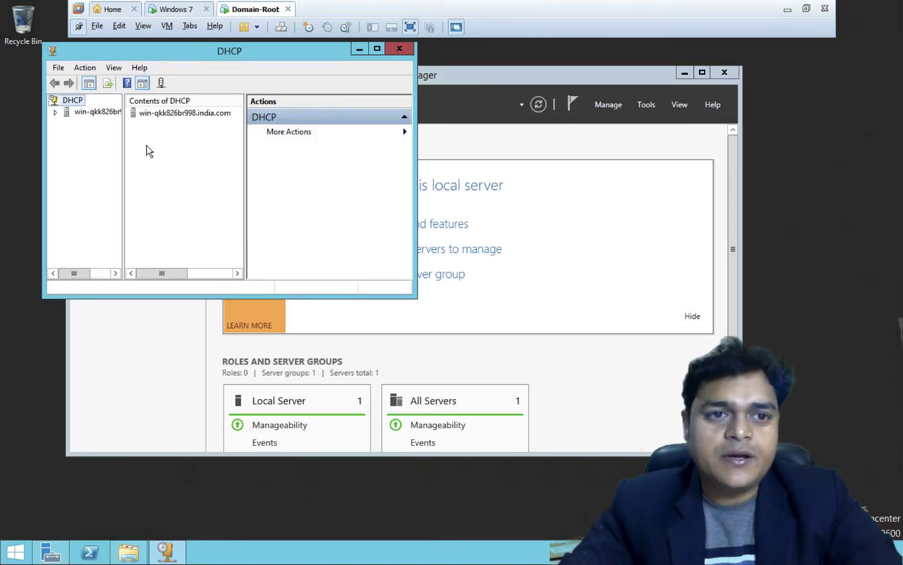
- Delete the active scope [192.168.0.0] training-scope from the DHCP server's IPv4 node
left_click(55, 112)
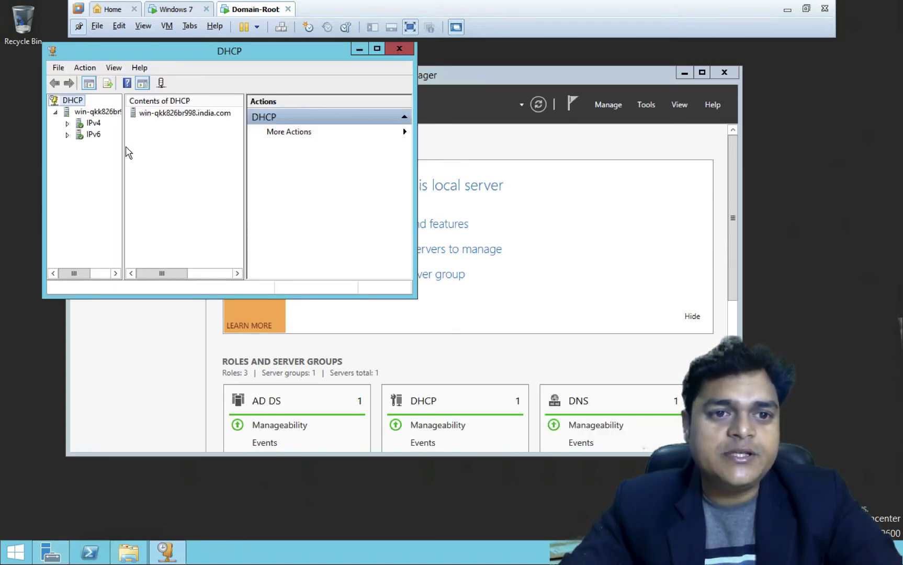
left_click_drag(122, 146, 218, 151)
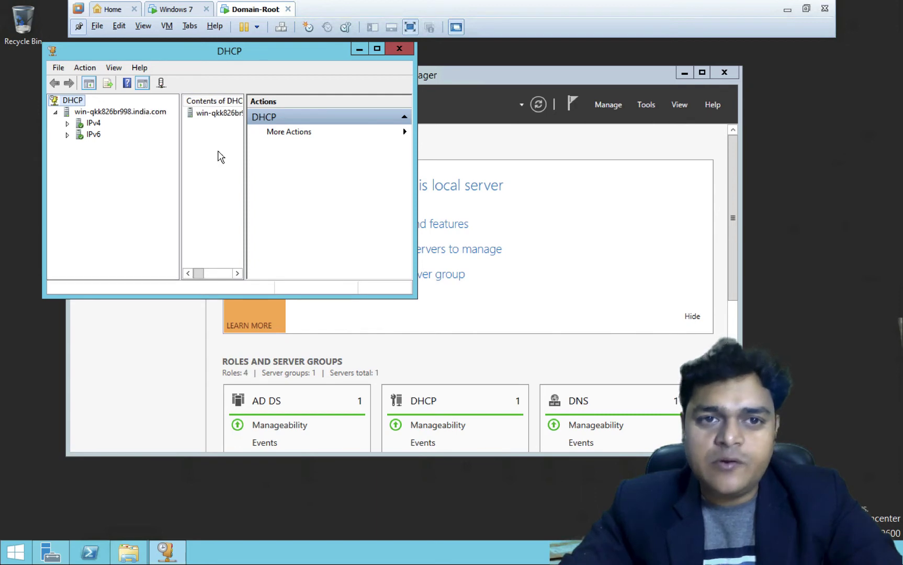
left_click(67, 124)
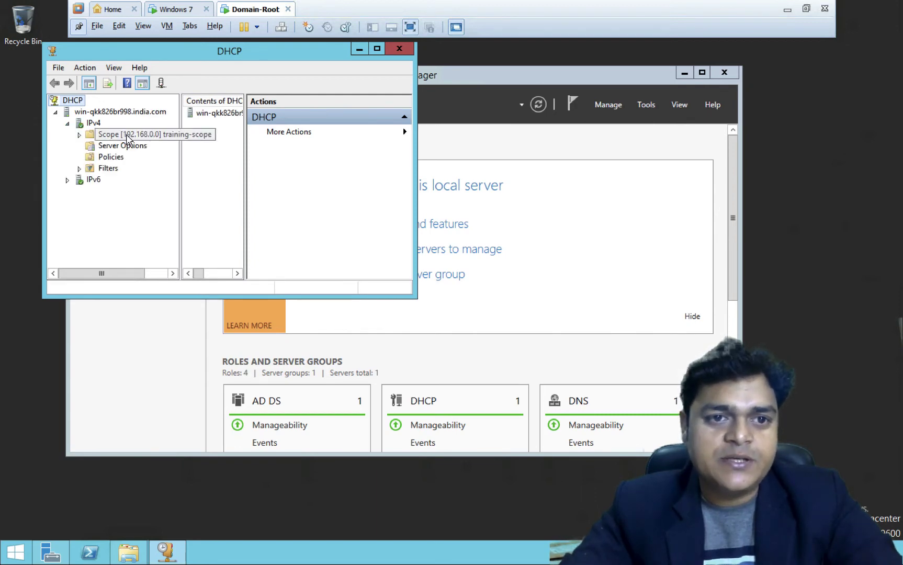
left_click(127, 137)
right_click(127, 138)
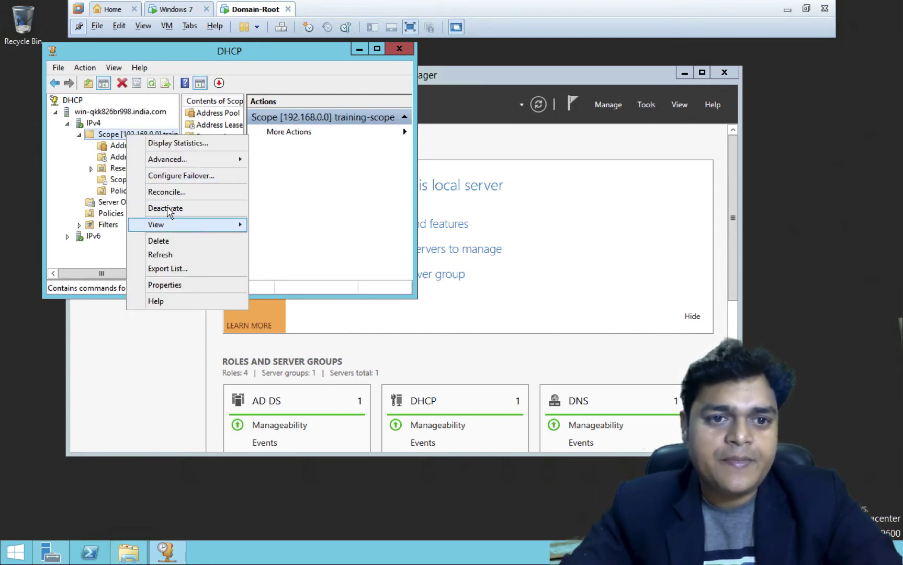
left_click(166, 242)
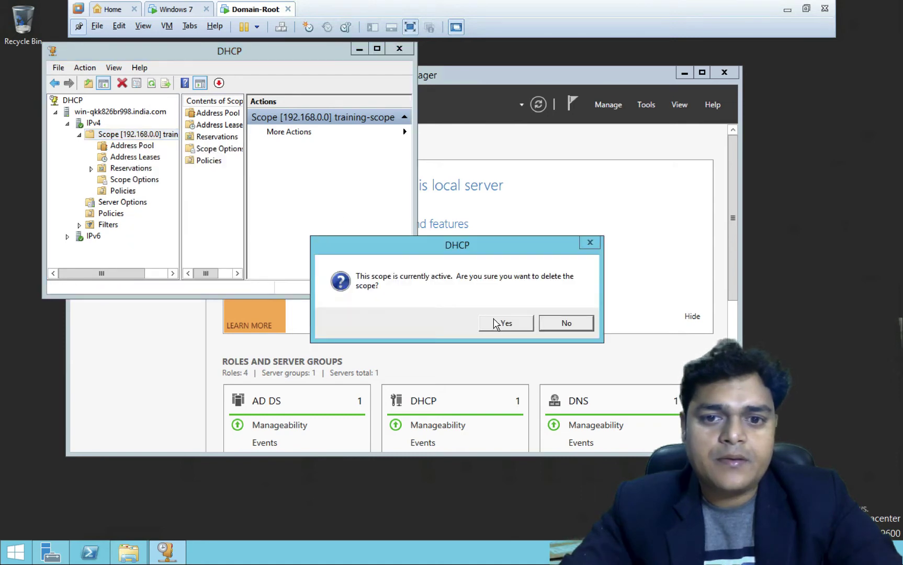
left_click(497, 323)
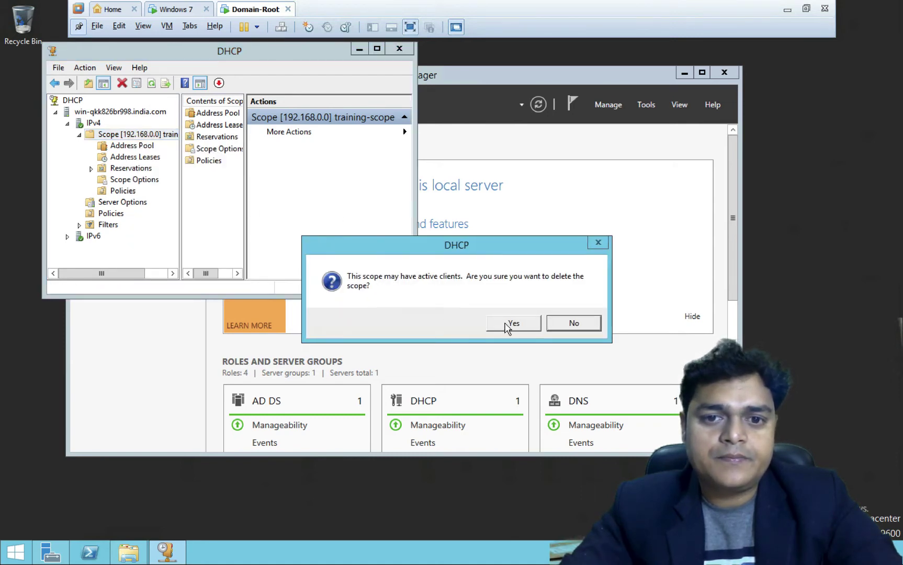
left_click(507, 324)
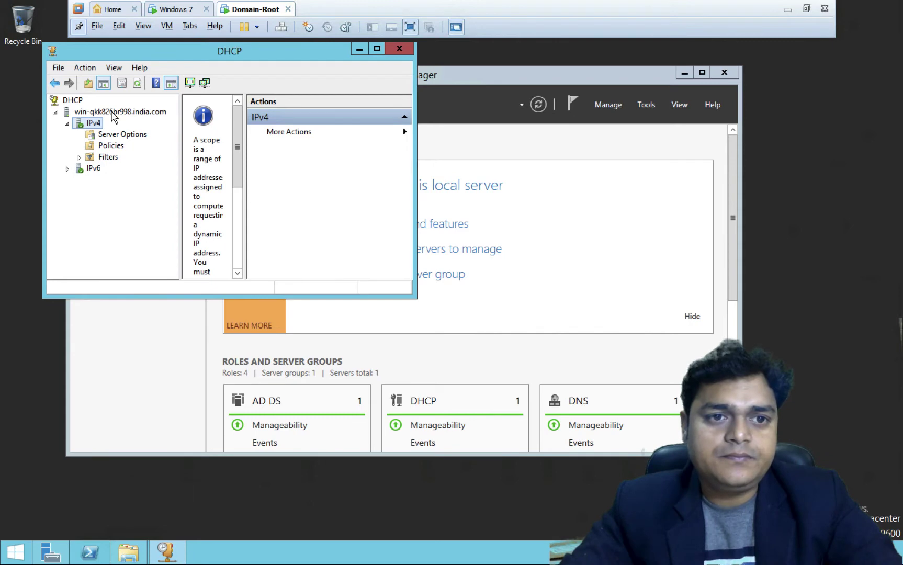
- Unauthorize the DHCP server win-qkk826br998.india.com, and close the DHCP console and Server Manager
right_click(112, 114)
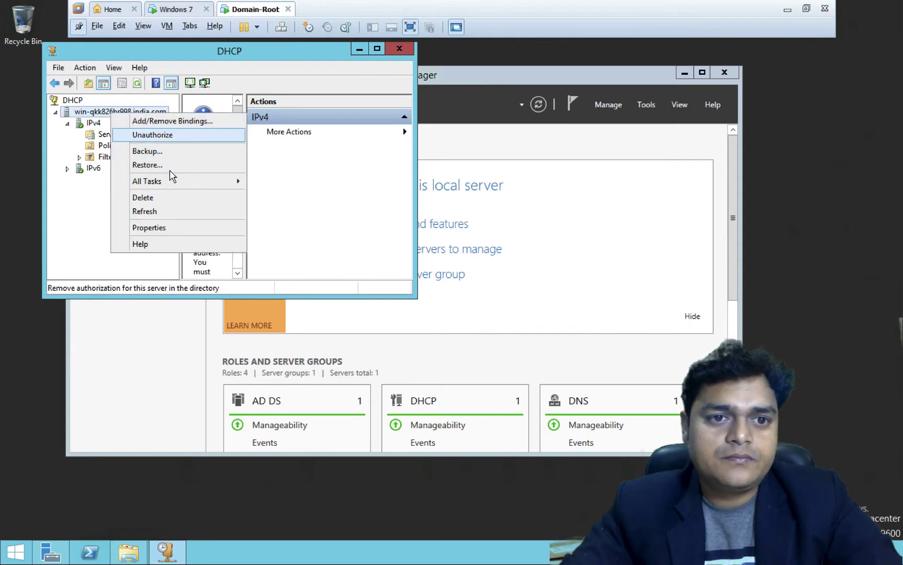
left_click(170, 136)
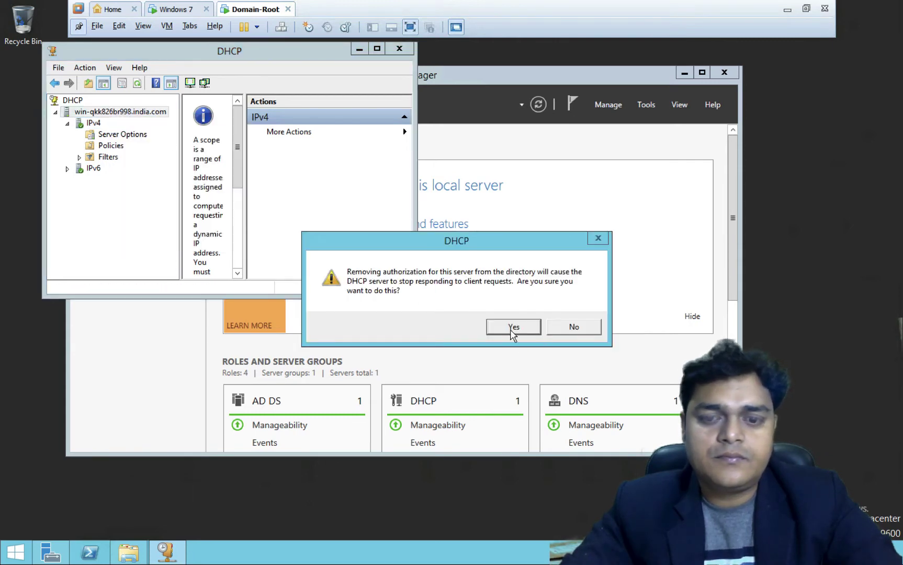
left_click(512, 330)
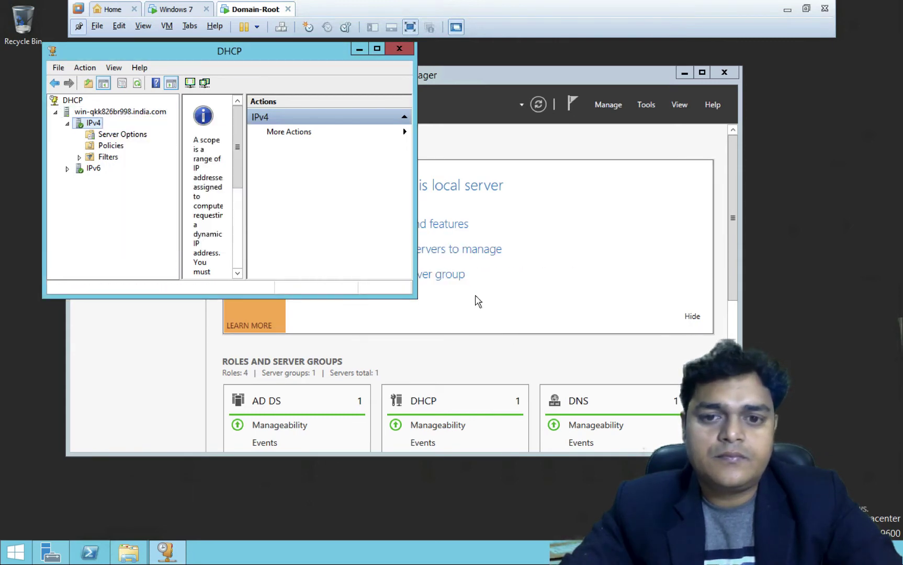
left_click(400, 49)
left_click(726, 72)
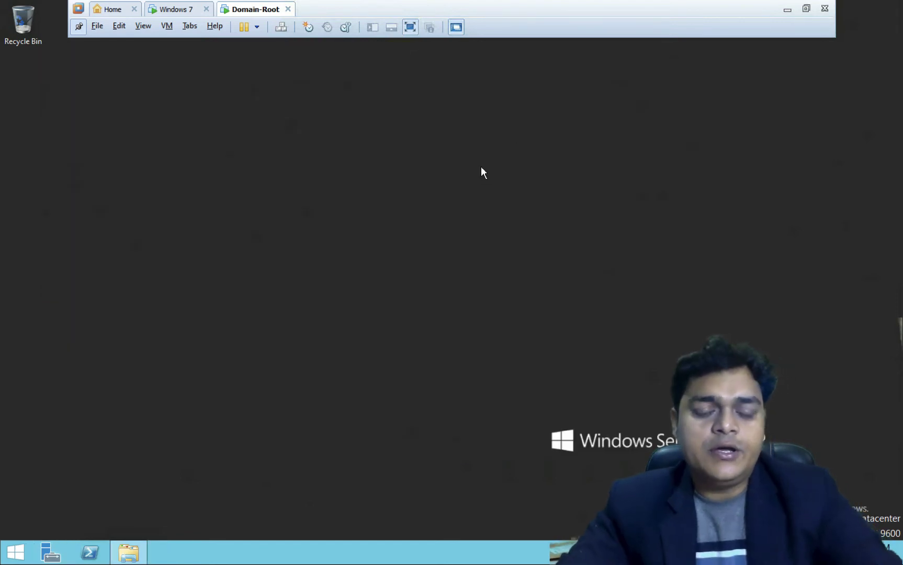
- Open a Command Prompt on the Domain-Root machine and release its address with ipconfig /release
key("super+r")
type("cmd")
key("Return")
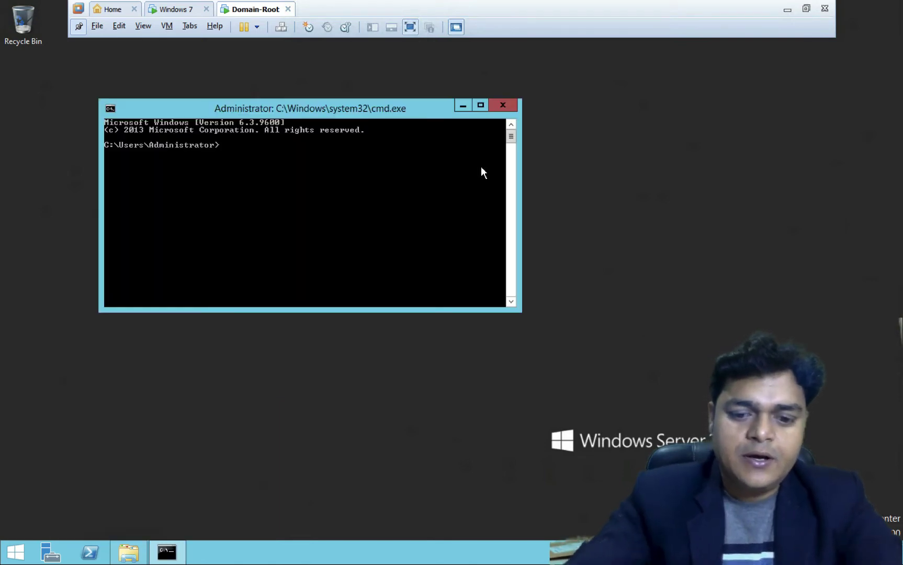
type("in")
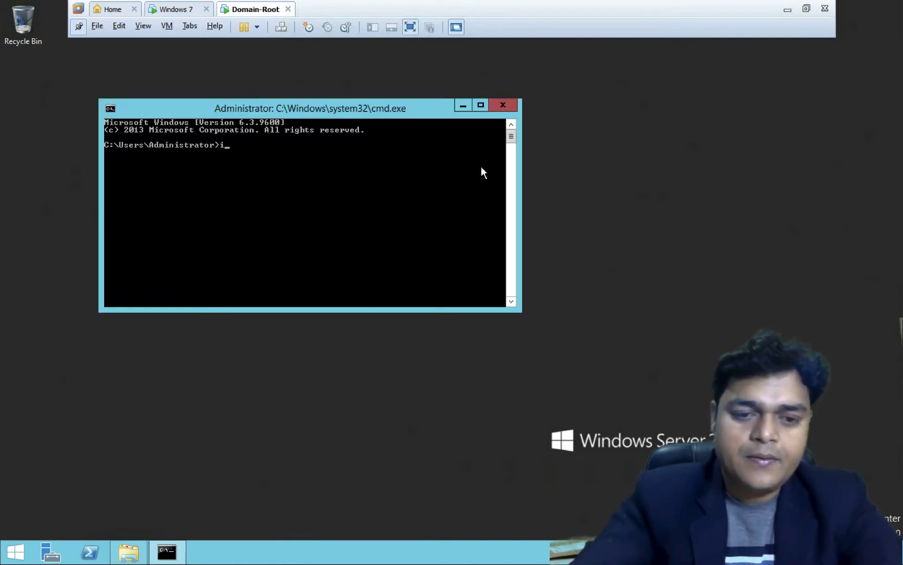
type("config")
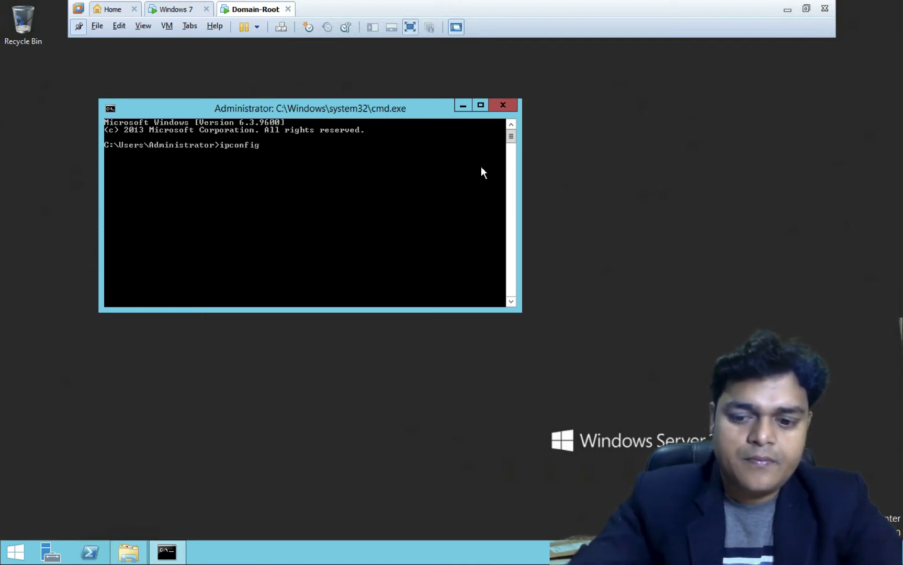
type(" / relaease")
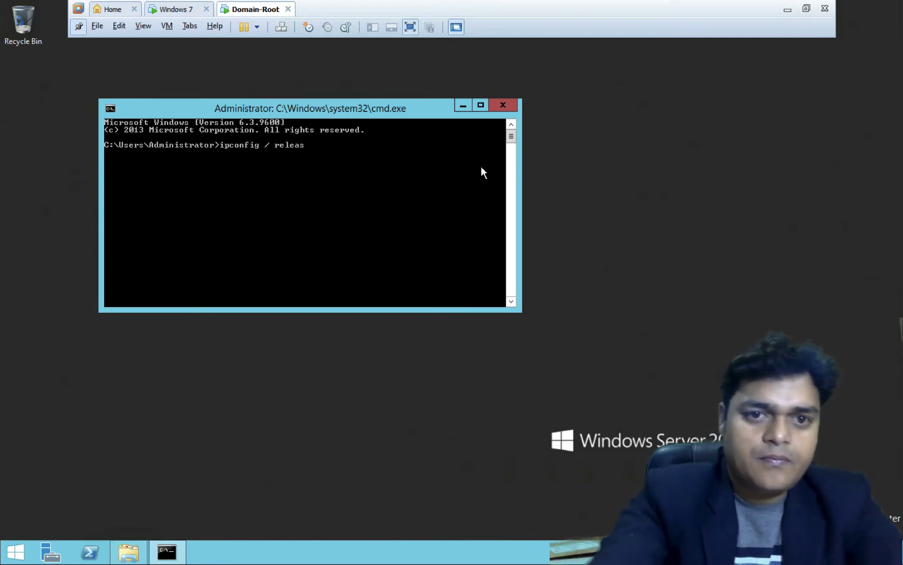
type("e")
key("Return")
key("Up")
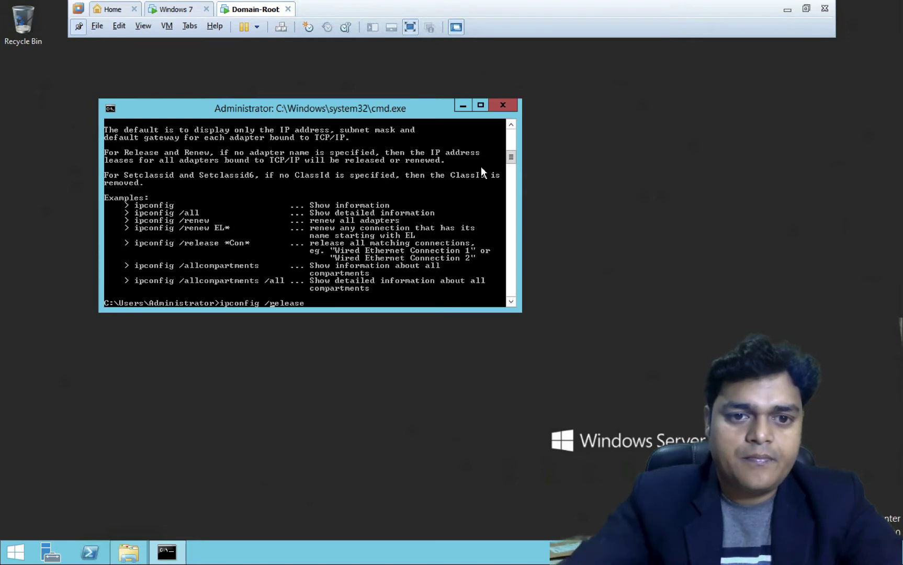
key("BackSpace")
key("Return")
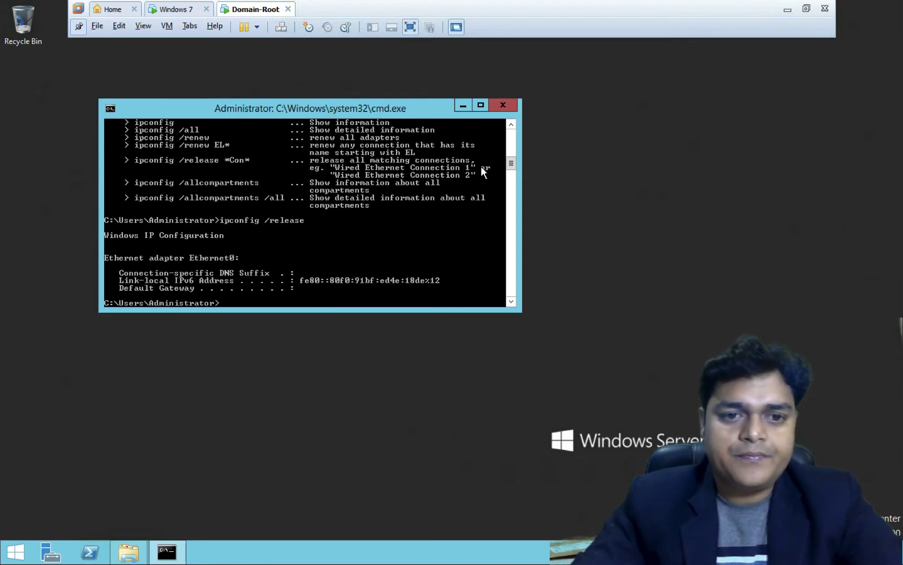
- Request a new address for the Domain-Root machine with ipconfig /renew
key("Up")
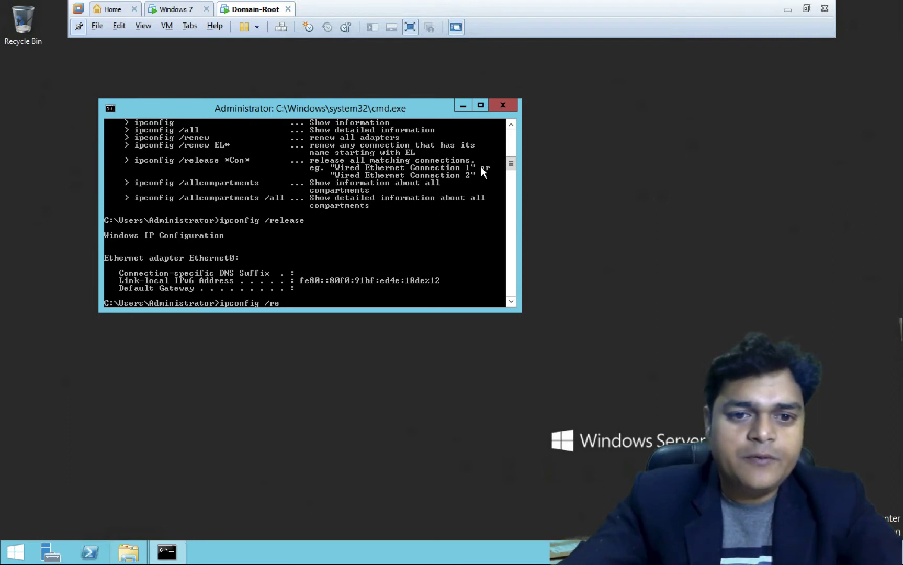
type("new")
key("Return")
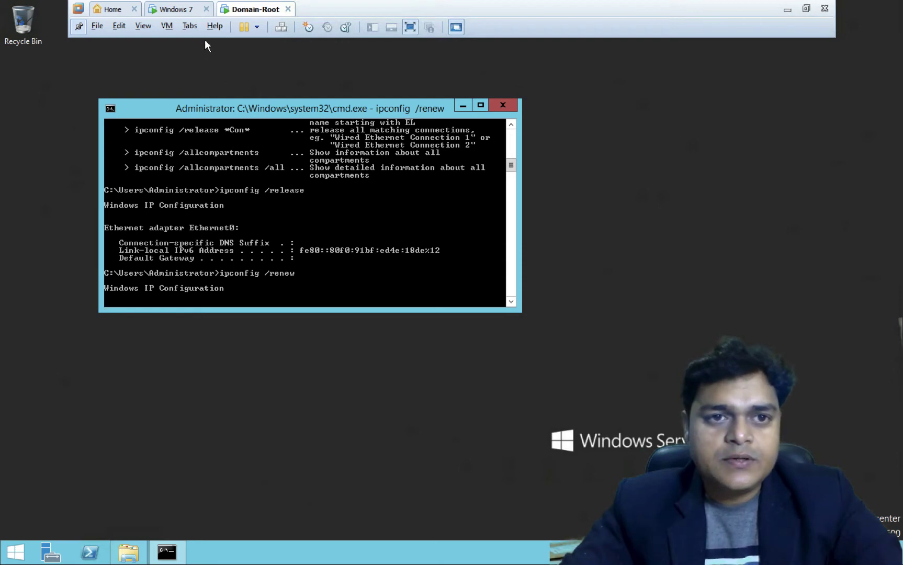
- Switch to the Windows 7 virtual machine and close the Local Area Connection Properties and Network Connections windows
left_click(183, 13)
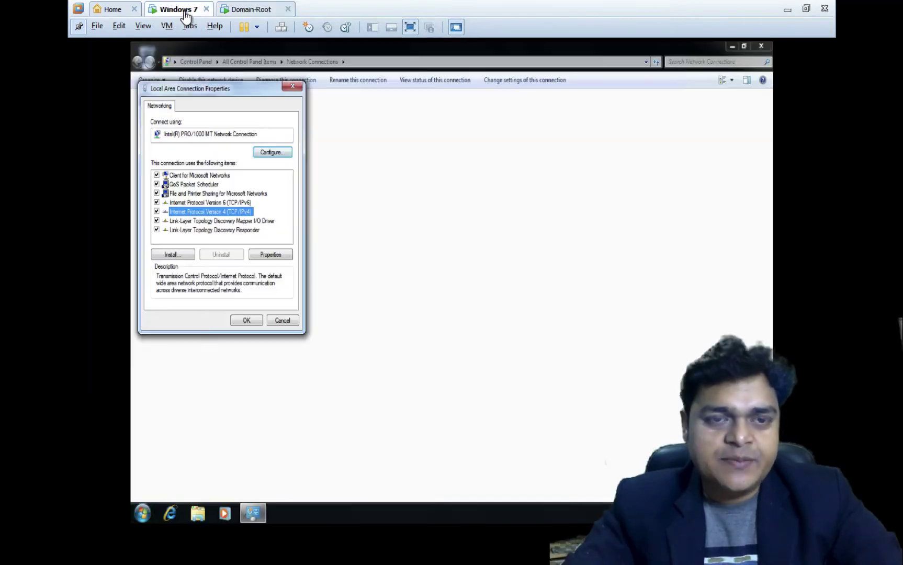
left_click(247, 320)
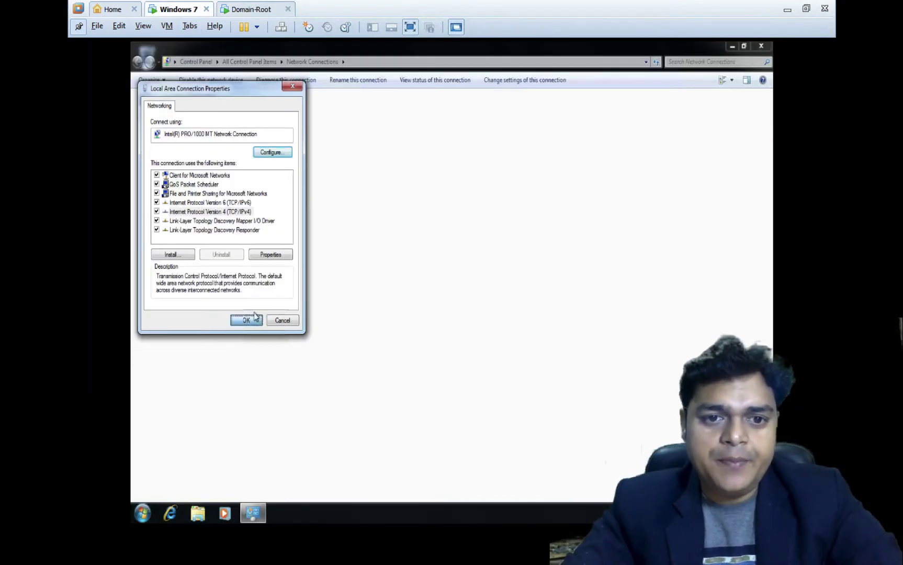
left_click(763, 47)
- Open a Command Prompt on the Windows 7 machine and run ipconfig/release
key("super+r")
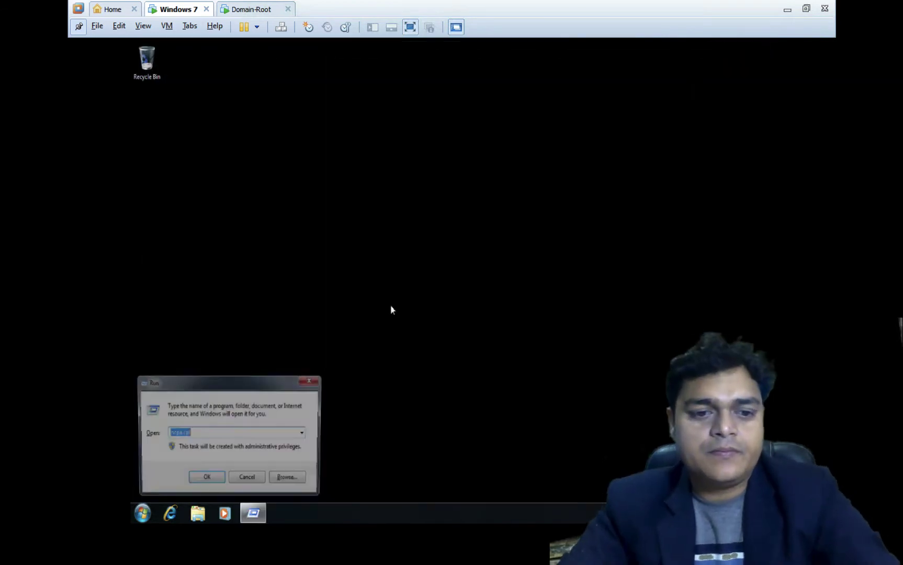
type("cmd")
key("Return")
type("i")
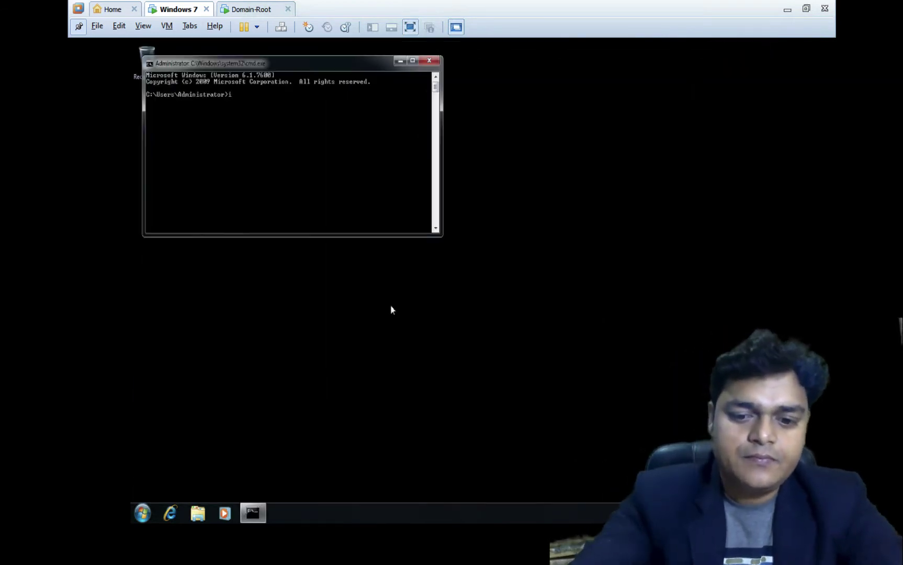
type("pcon")
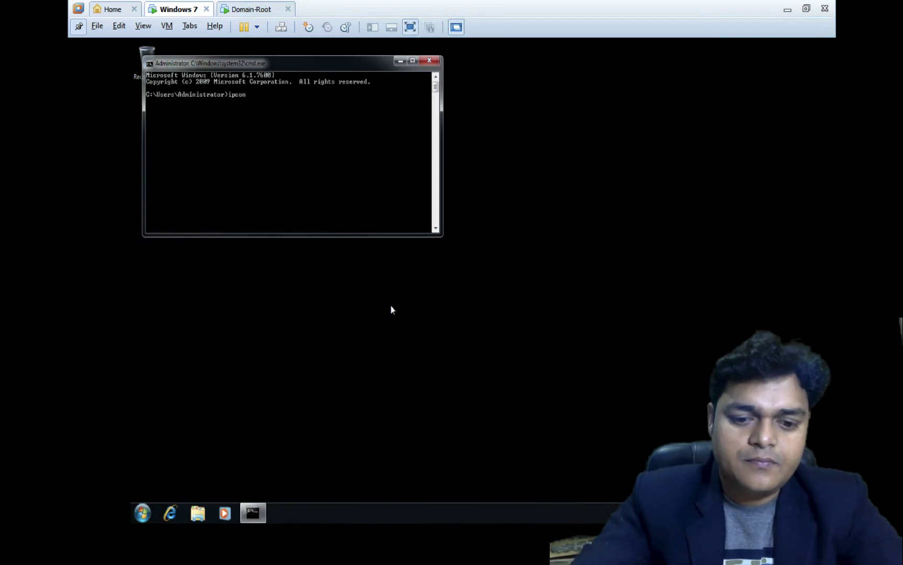
type("fig/release")
key("Return")
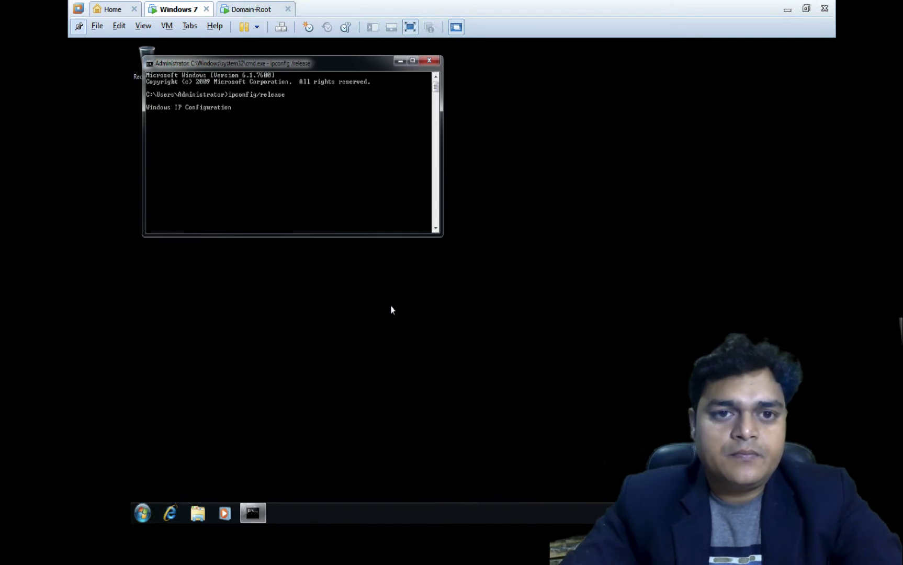
- Check the renewed IP configuration on Domain-Root and the progress of the address release on Windows 7
left_click(258, 14)
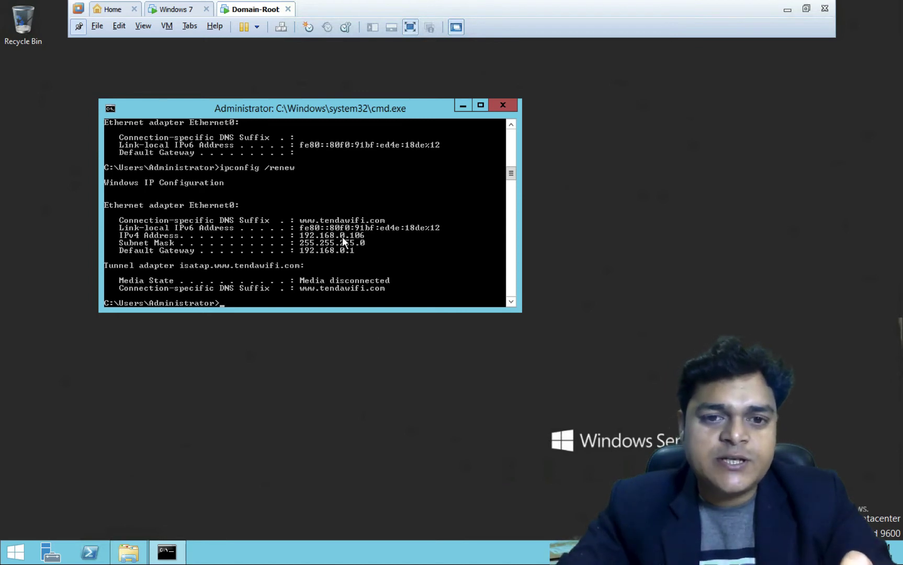
left_click(177, 10)
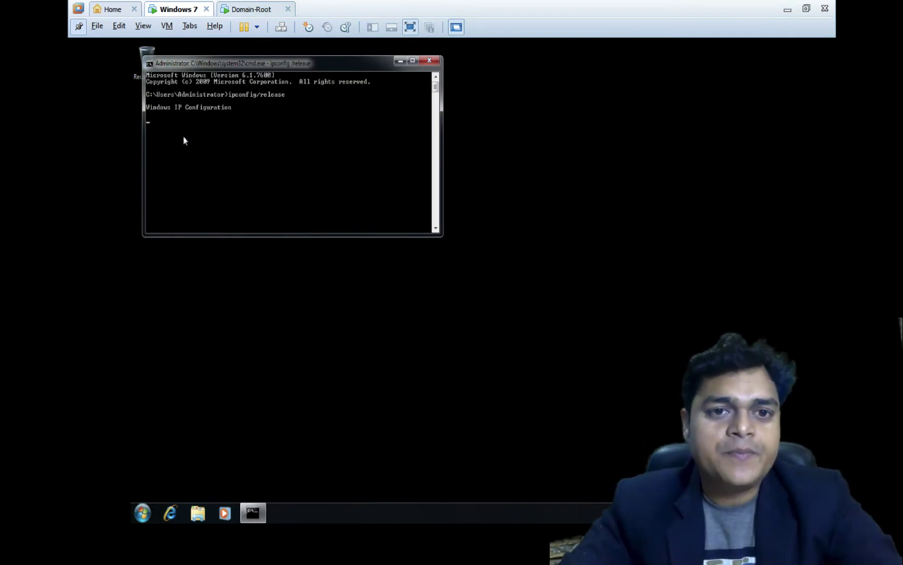
left_click(253, 10)
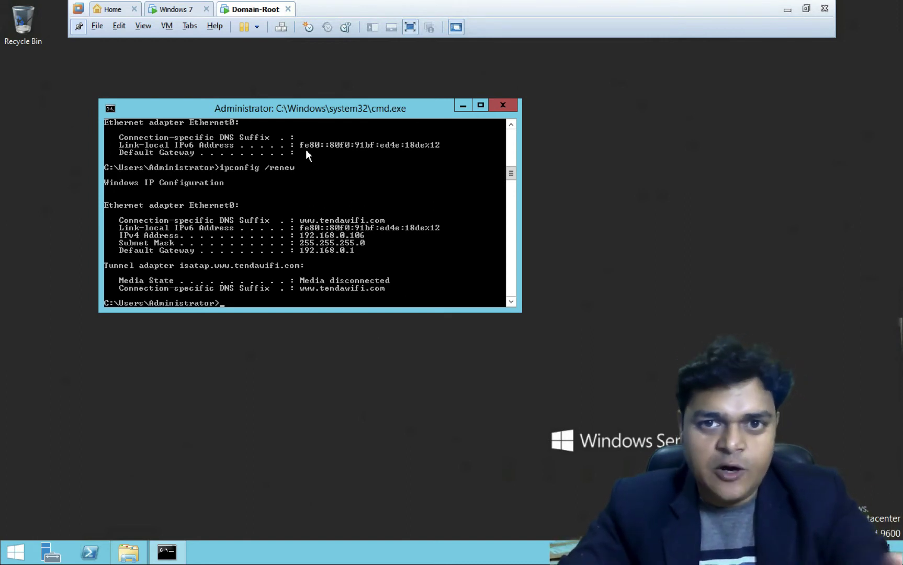
left_click(178, 10)
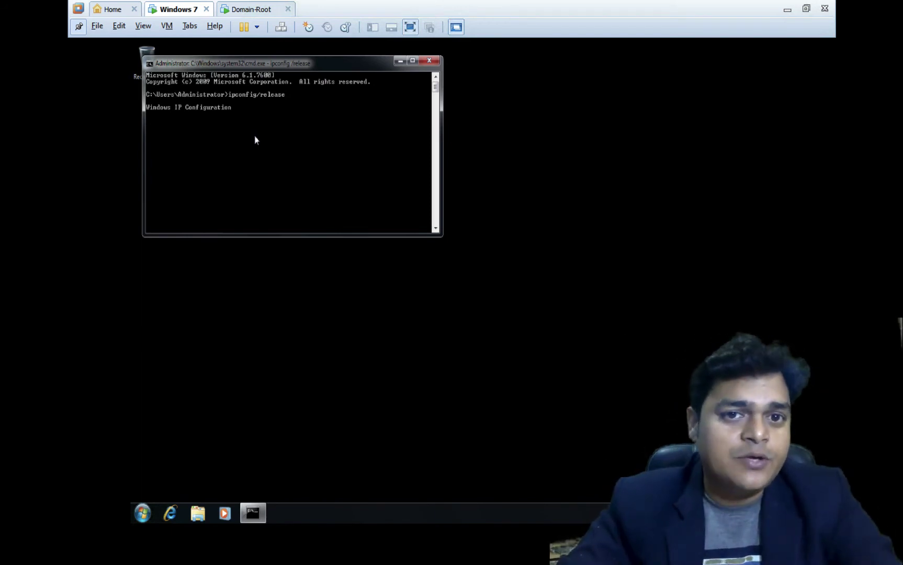
- Open the Domain-Root virtual machine's settings and review the Network Adapter's Bridged connection options
left_click(251, 15)
right_click(252, 14)
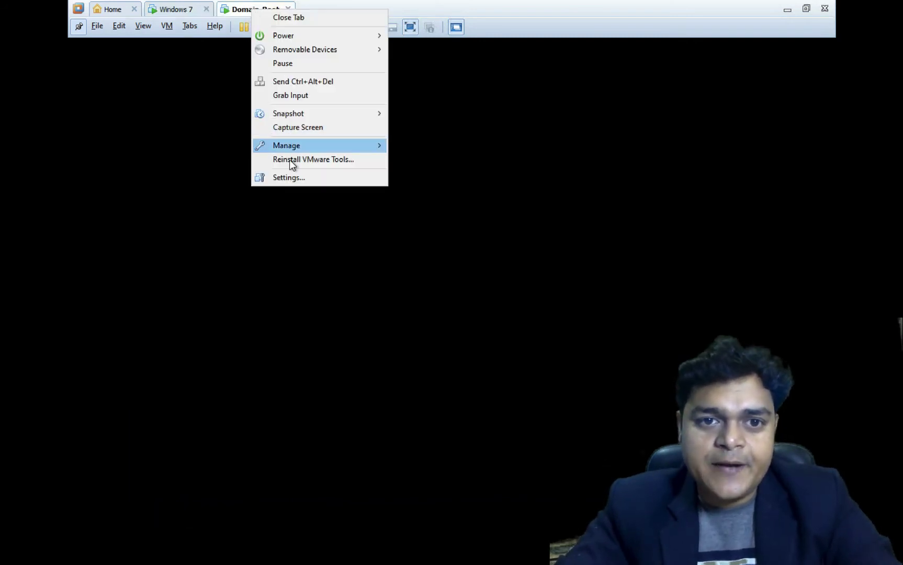
left_click(289, 176)
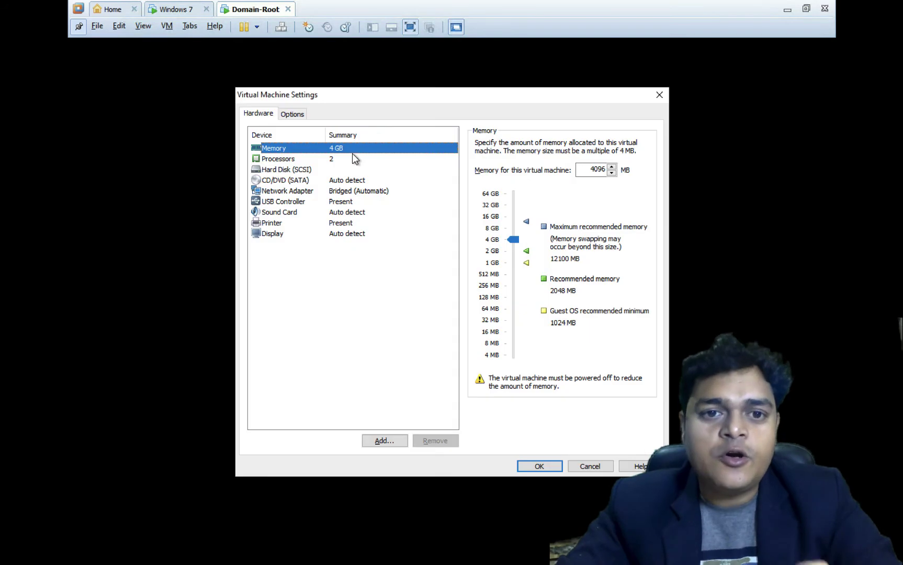
left_click(301, 191)
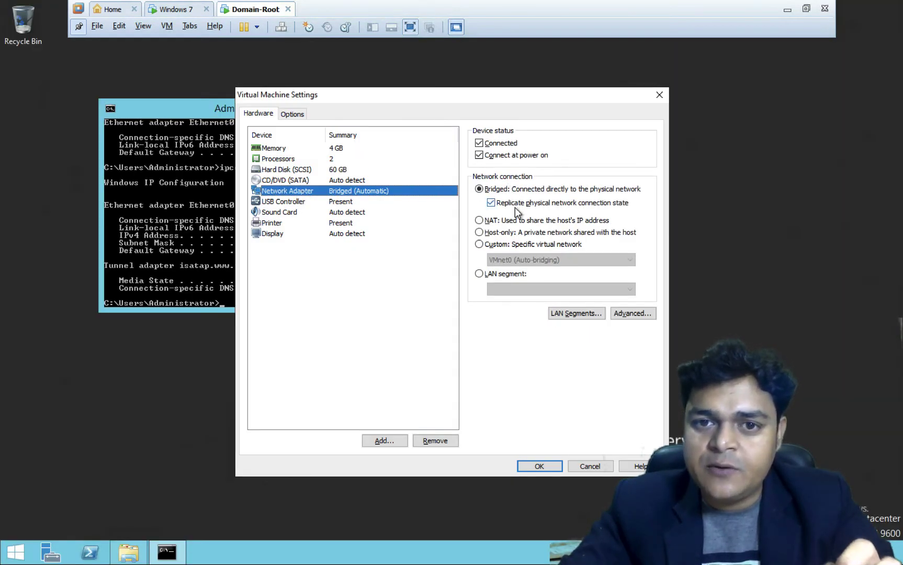
left_click(491, 203)
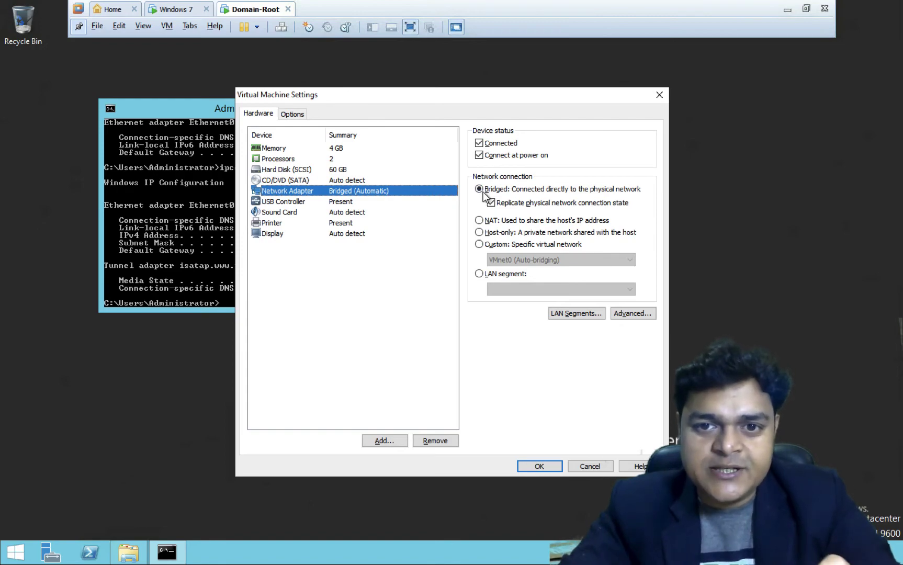
- Review the VMware Workstation Networking slide in Keynote, and return to cancel the Virtual Machine Settings dialog
key("ctrl+Left")
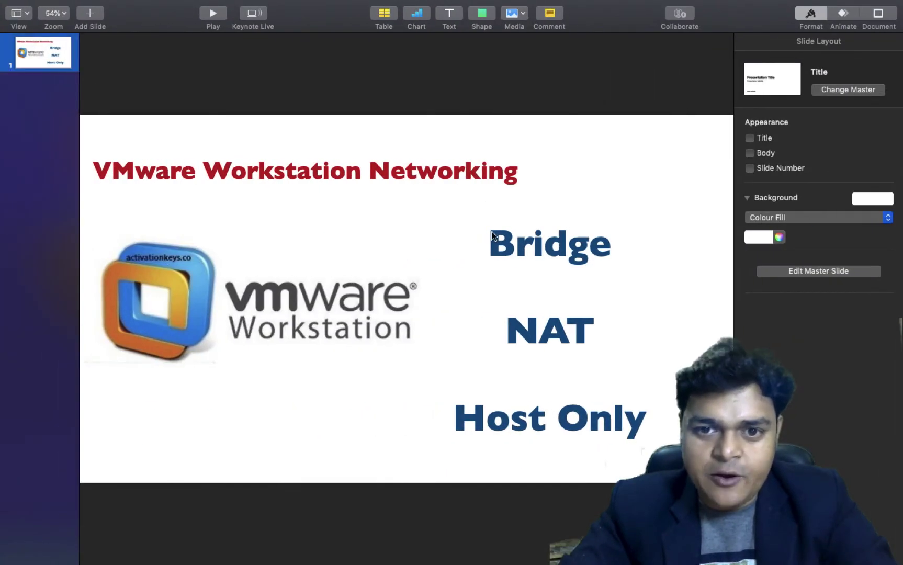
key("ctrl+Right")
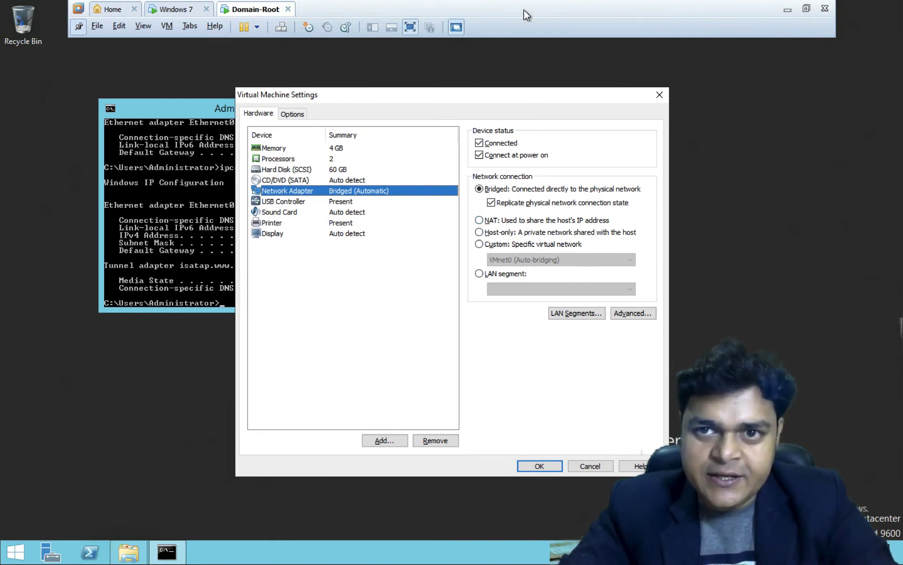
left_click(789, 9)
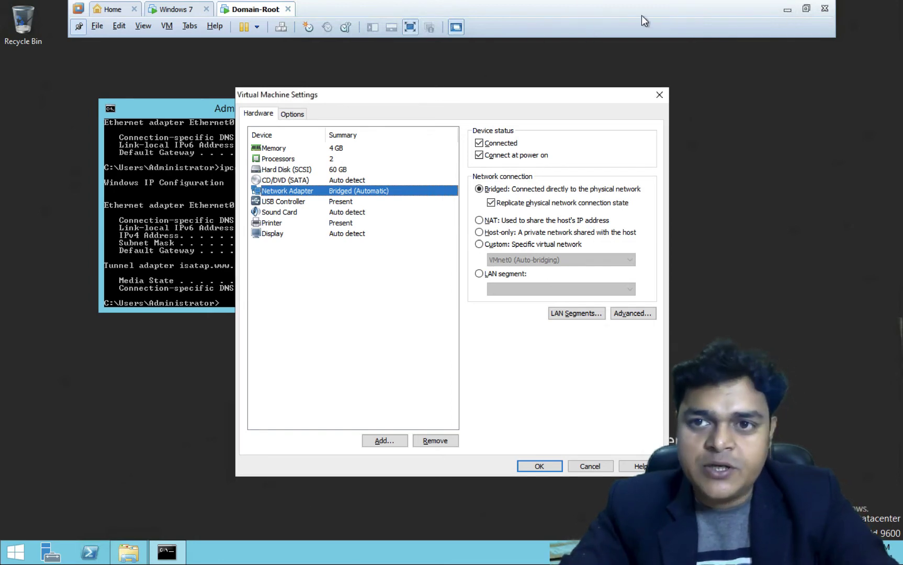
left_click(789, 9)
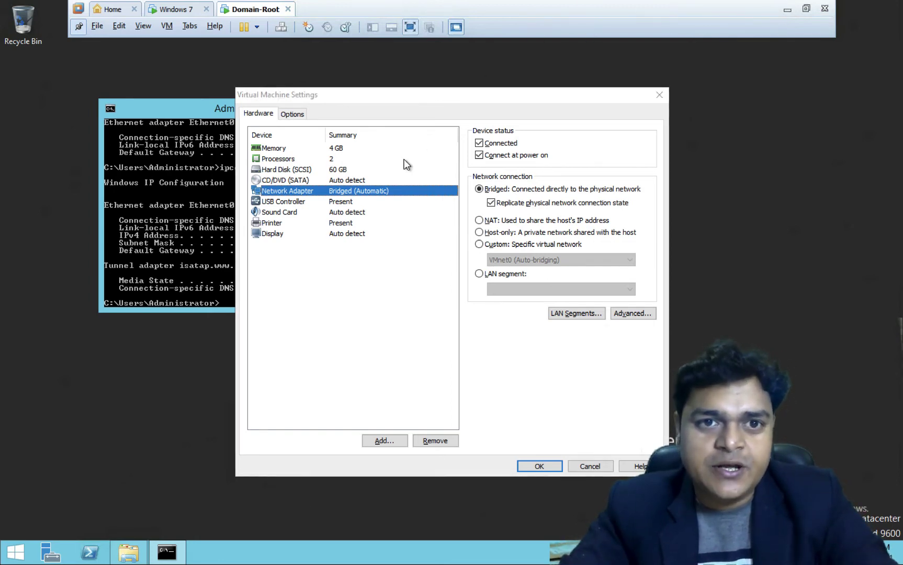
left_click(593, 468)
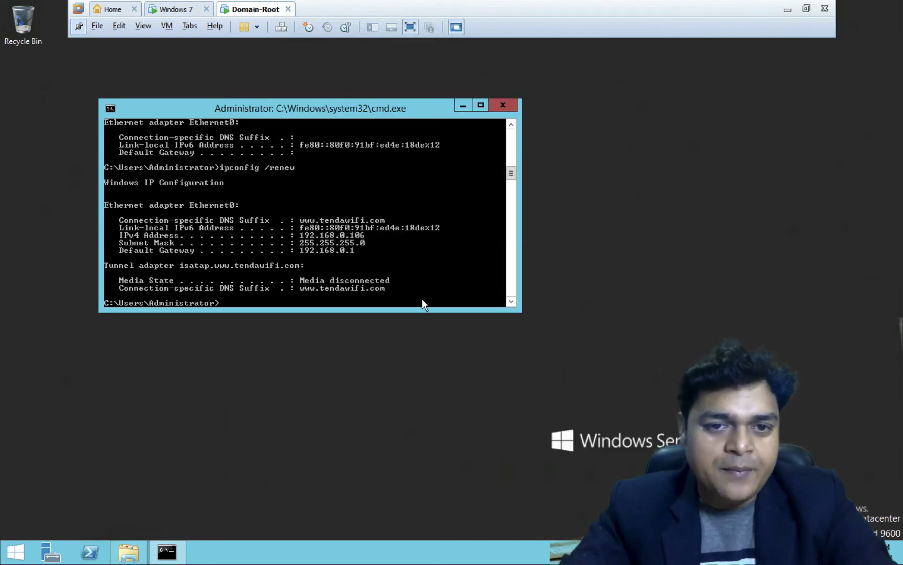
- Minimize VMware Workstation, run ipconfig in a Command Prompt on the host, and examine the Wi-Fi adapter's address details
left_click(787, 11)
key("super+r")
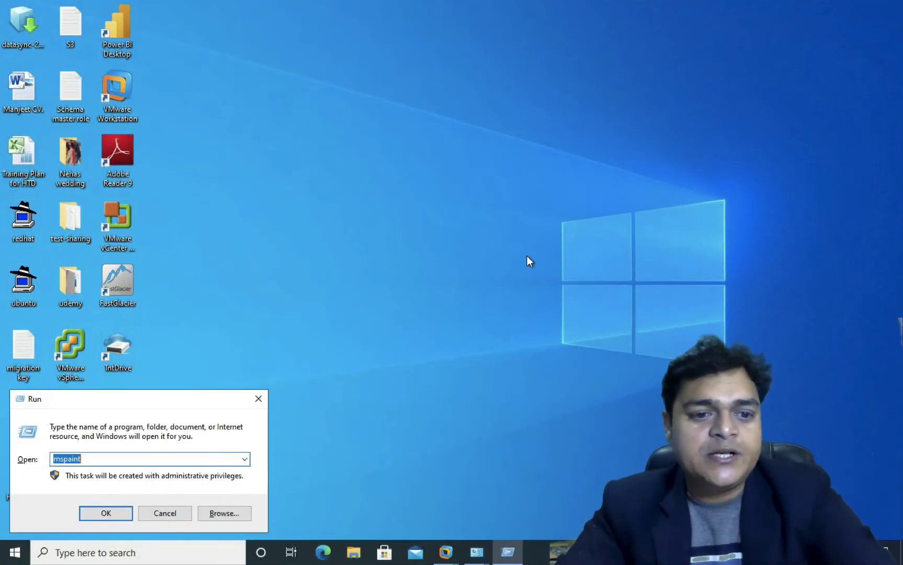
type("cmd")
key("Return")
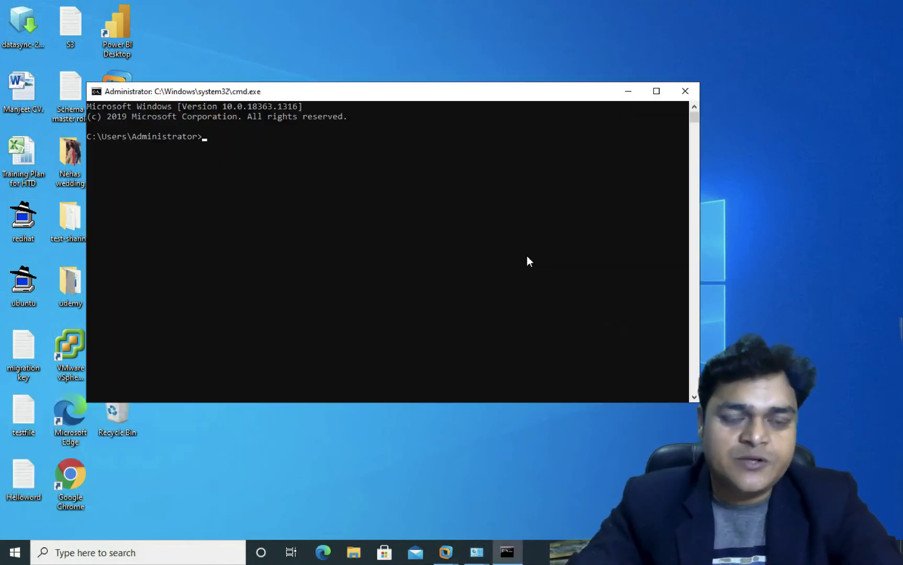
type("ipconfig")
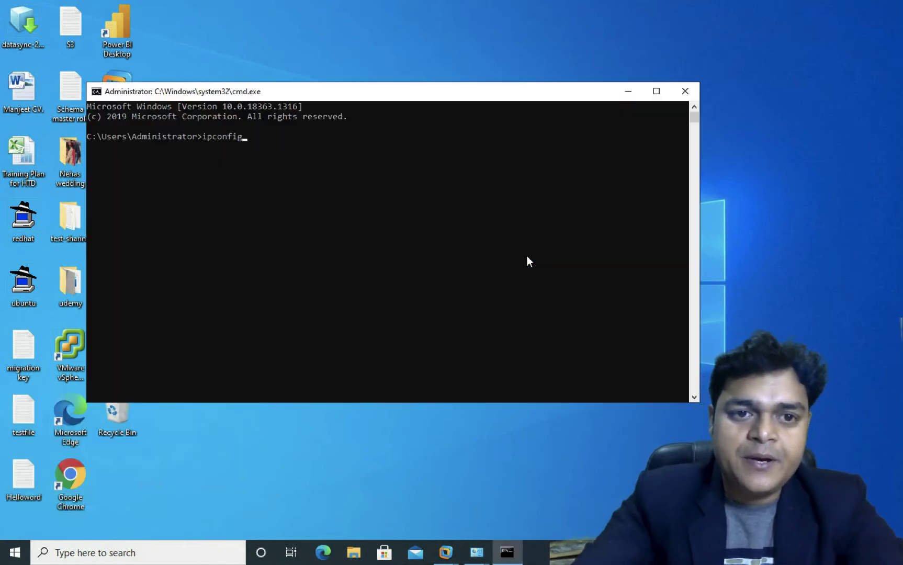
key("Return")
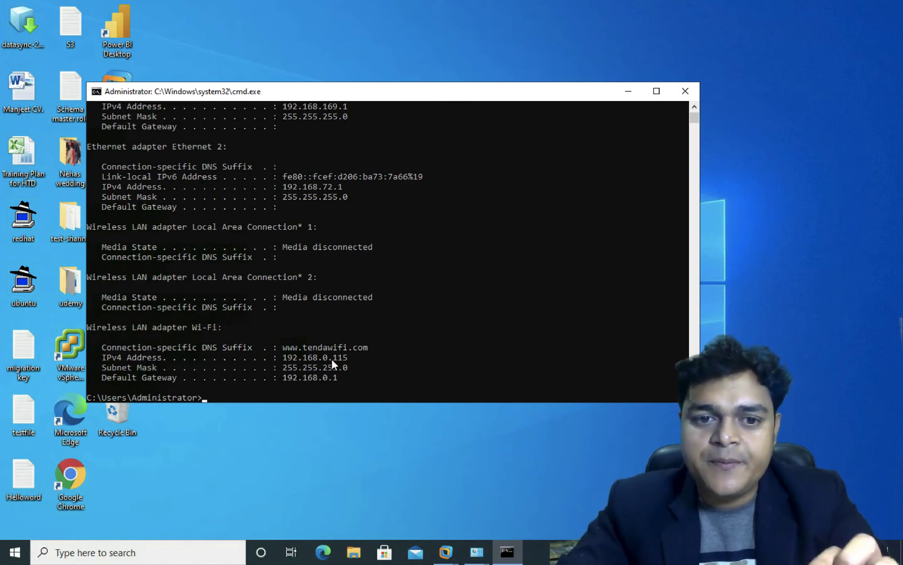
left_click(315, 348)
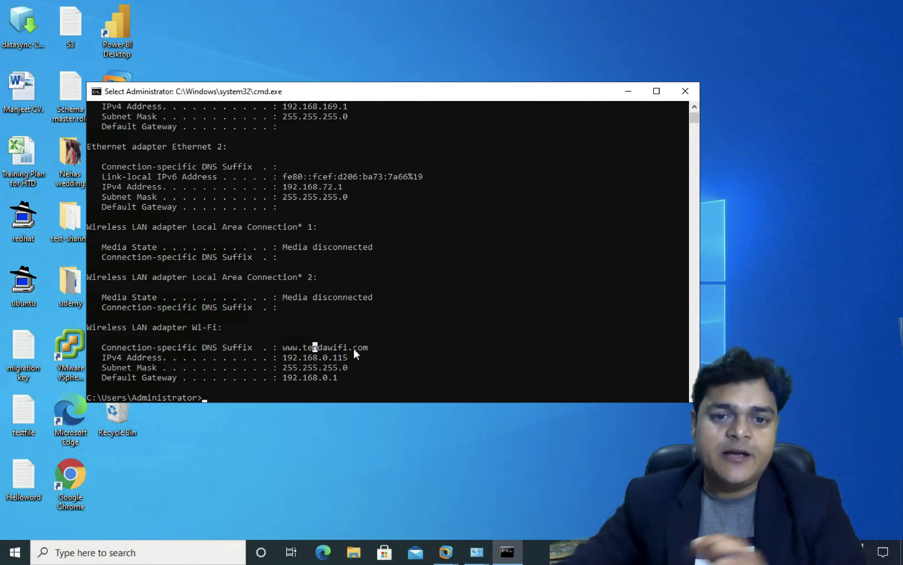
- Restore the Domain-Root virtual machine, and in the Paint S network diagram add the text label "Bridge" above the workstation box
mouse_move(446, 552)
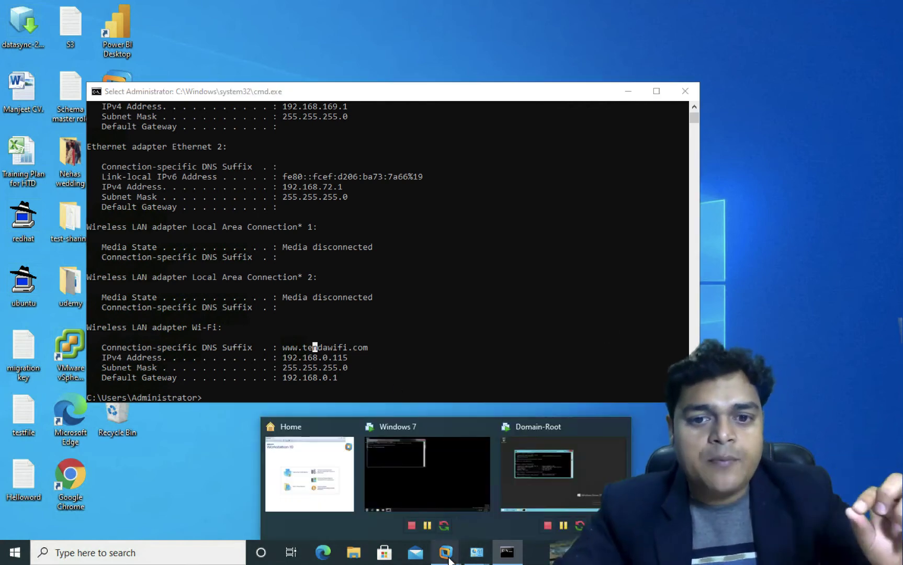
left_click(532, 465)
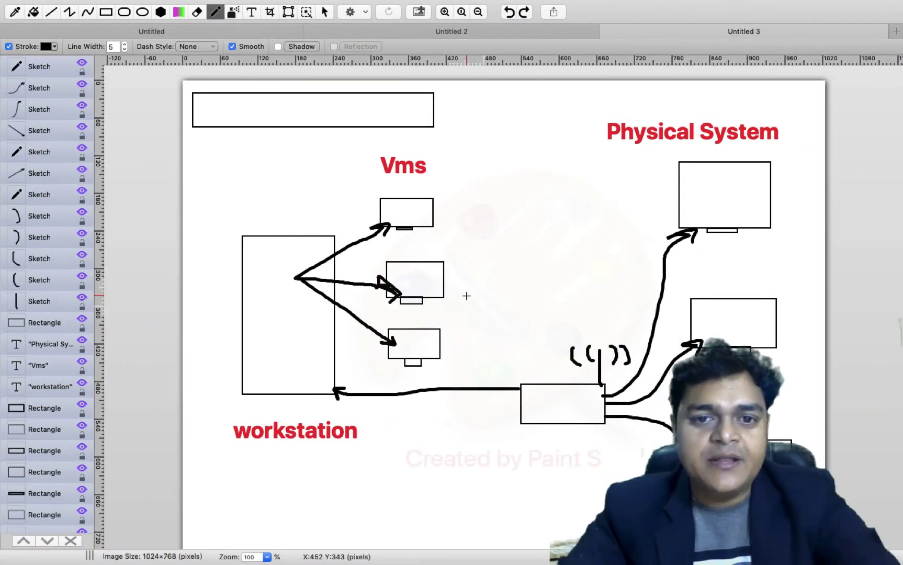
left_click(252, 11)
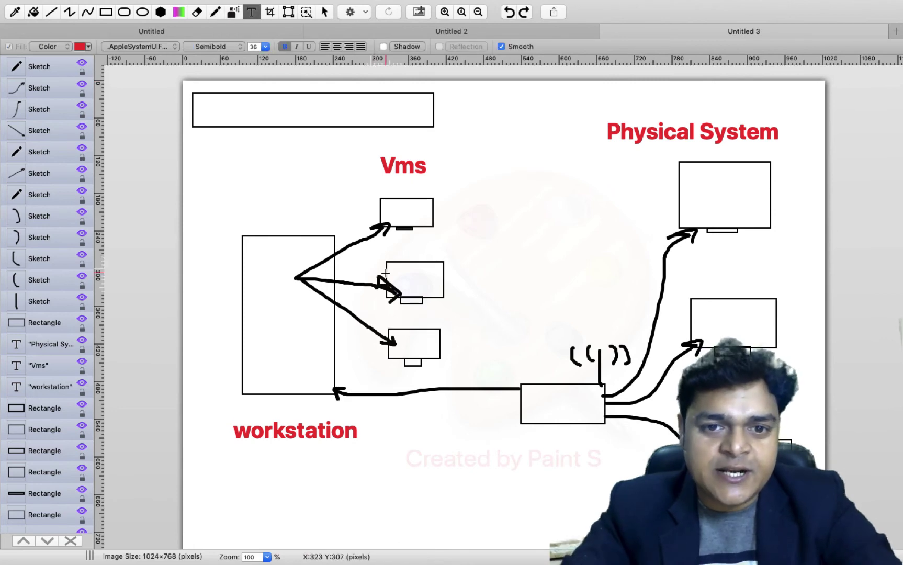
left_click_drag(262, 200, 348, 223)
type("Bridge")
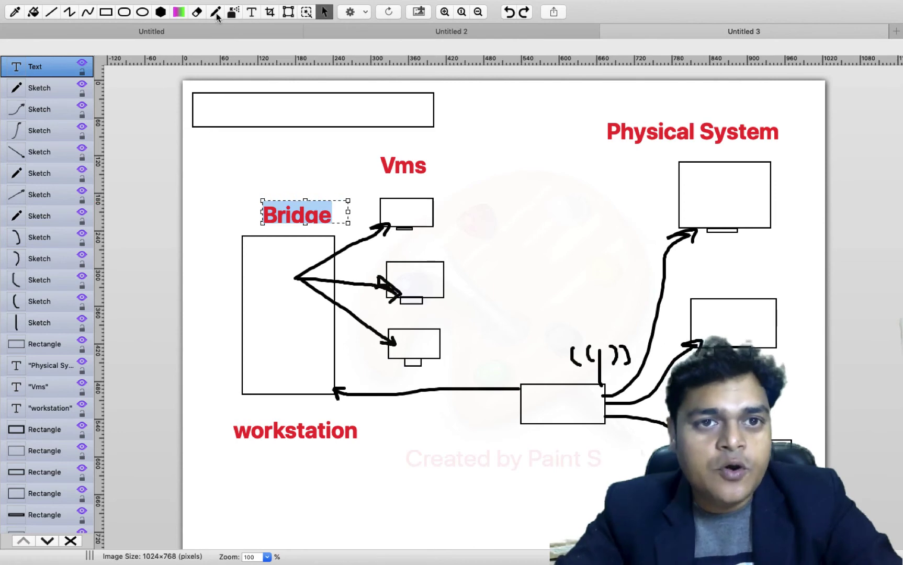
- Draw check marks on the router, the first VM and the three physical systems, and circle the Bridge label
left_click(215, 12)
left_click_drag(544, 401, 562, 371)
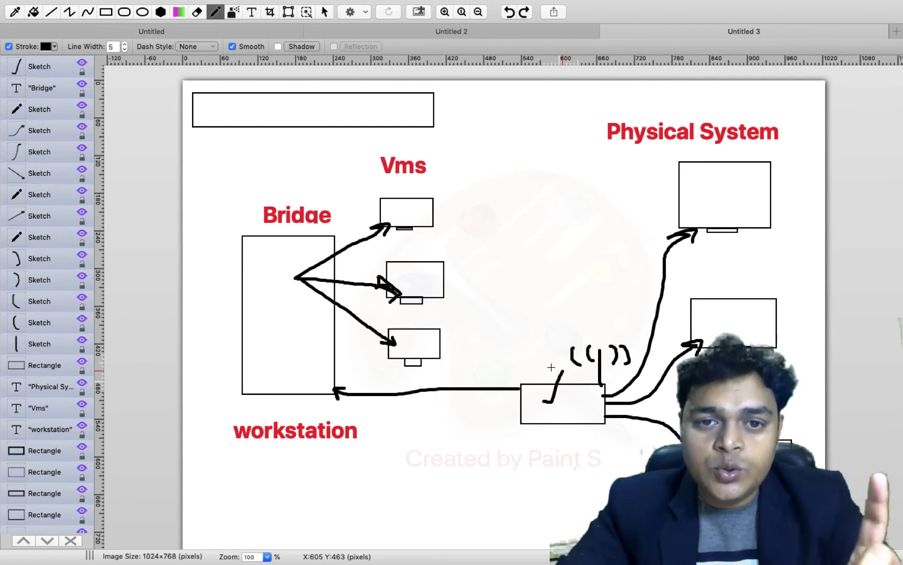
left_click_drag(442, 211, 456, 202)
left_click_drag(779, 201, 797, 186)
left_click_drag(782, 324, 798, 302)
left_click_drag(807, 450, 813, 424)
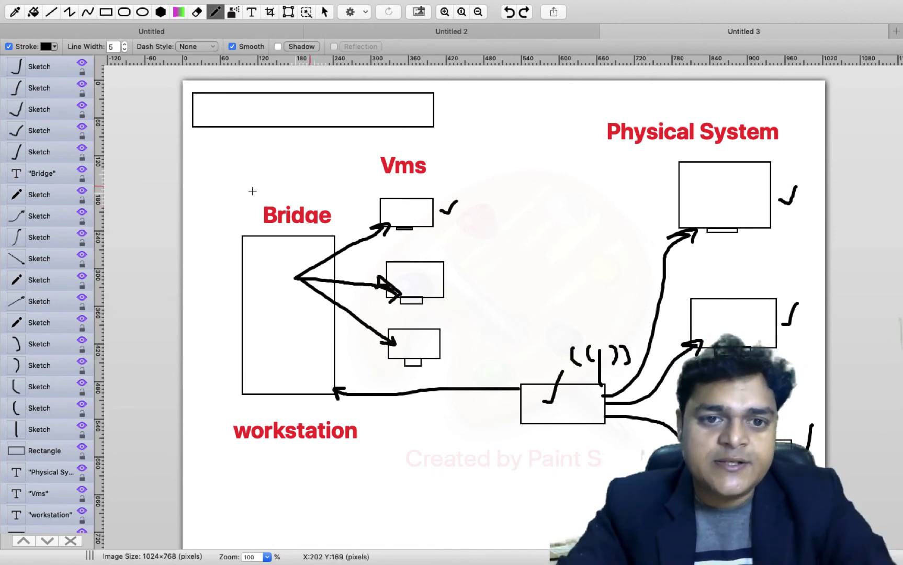
mouse_move(284, 193)
left_mouse_down()
mouse_move(257, 210)
mouse_move(301, 234)
mouse_move(336, 208)
mouse_move(278, 193)
left_mouse_up()
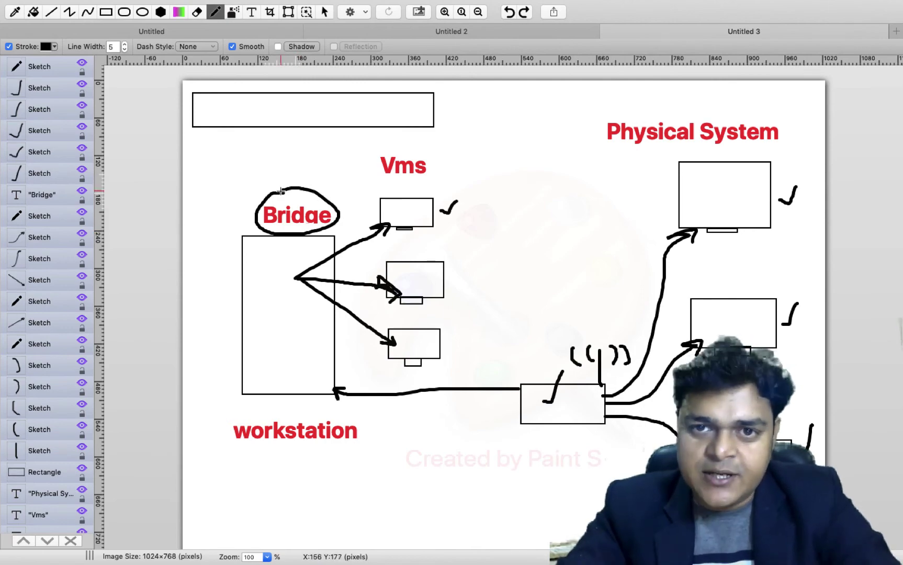
- Switch to VMware Workstation and change Domain-Root's Network Adapter connection to NAT, saving the settings
key("ctrl+Right")
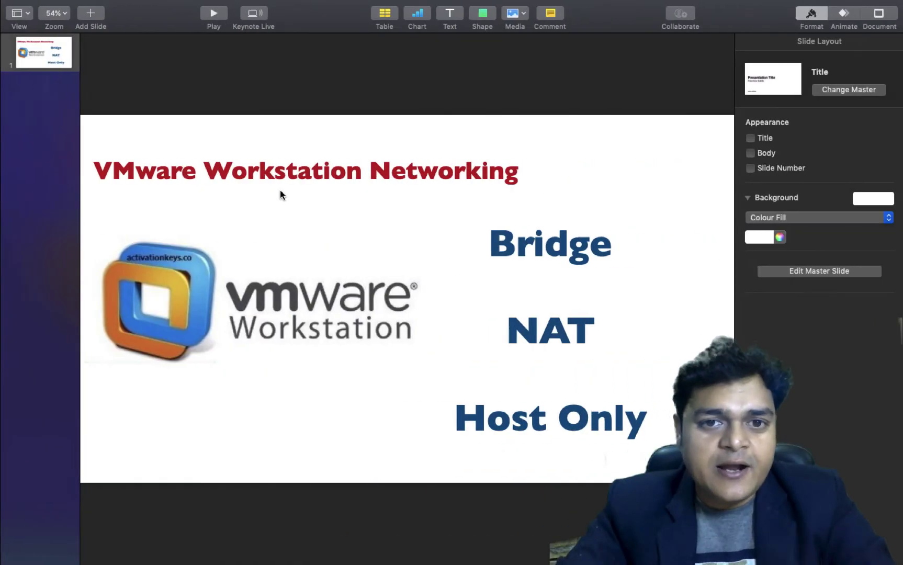
key("ctrl+Right")
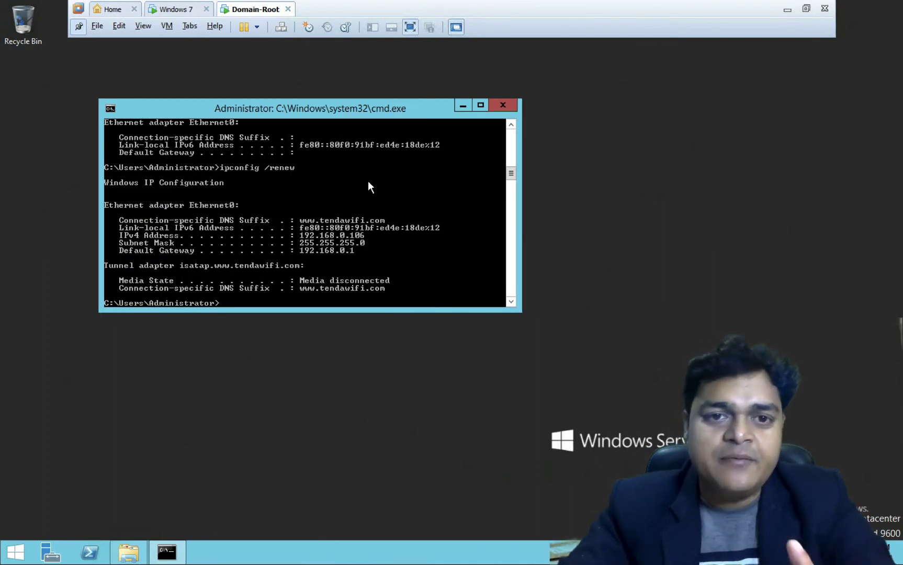
right_click(251, 10)
left_click(295, 175)
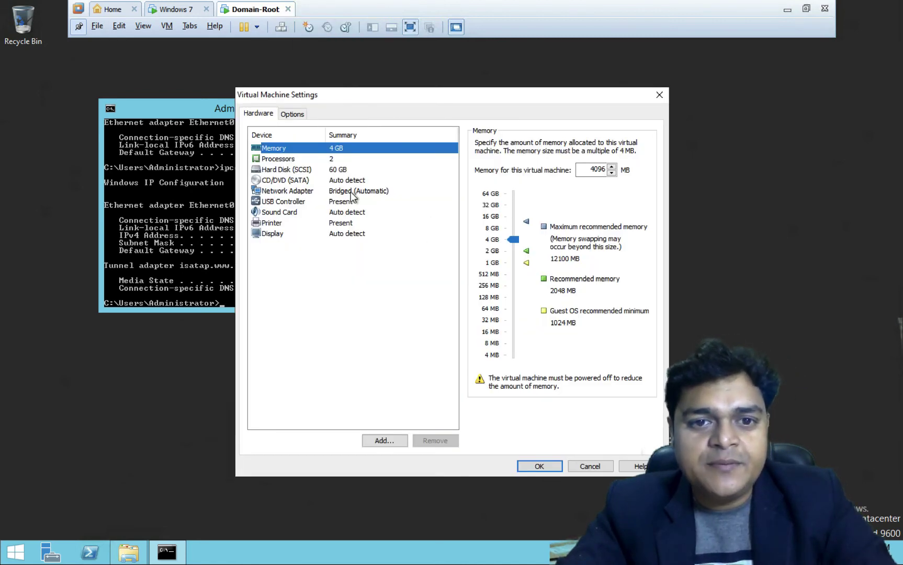
left_click(371, 192)
left_click(478, 222)
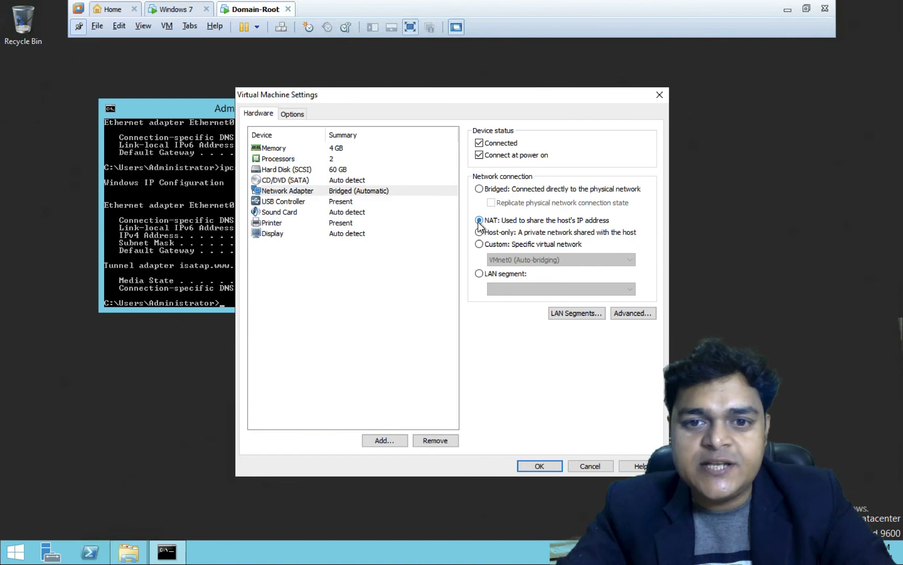
left_click(538, 464)
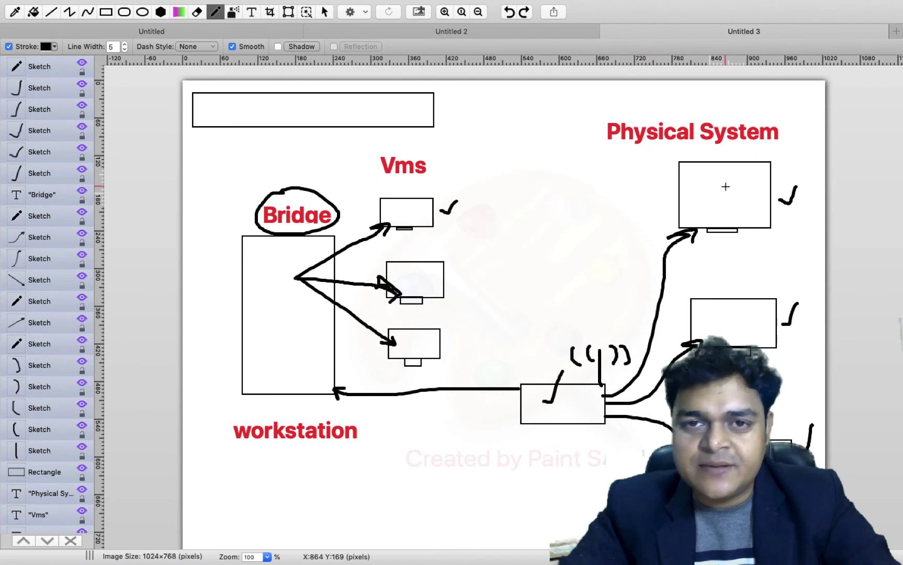
- In the Paint S diagram, draw check marks inside the physical system boxes and a curve linking the workstation box to the first VM
left_click_drag(724, 186, 743, 175)
left_click_drag(722, 319, 740, 306)
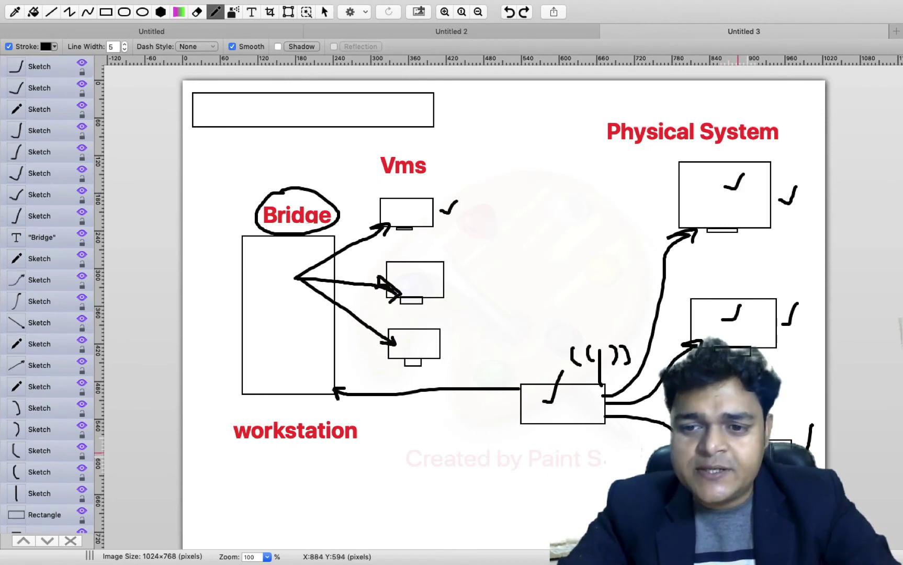
left_click(427, 312)
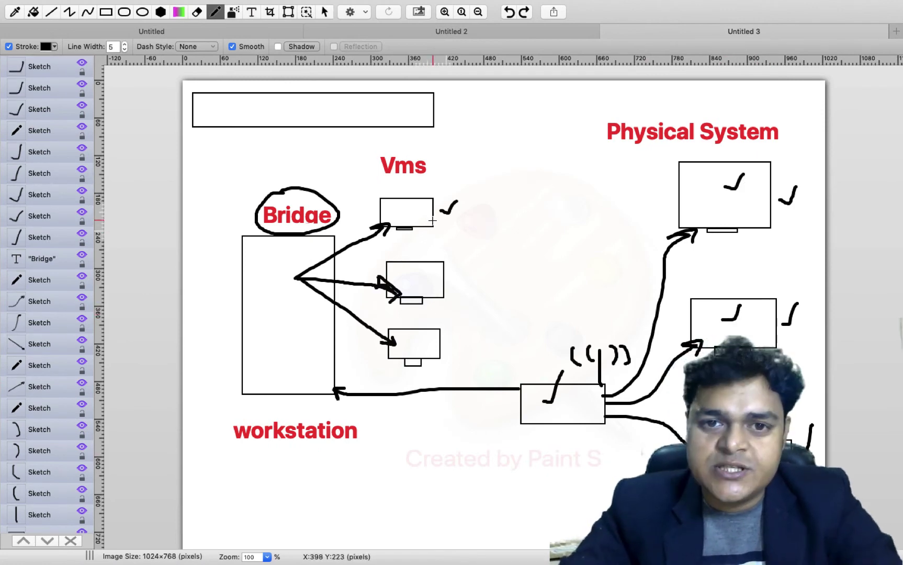
mouse_move(425, 210)
left_mouse_down()
mouse_move(369, 186)
mouse_move(286, 314)
mouse_move(423, 222)
mouse_move(428, 207)
left_mouse_up()
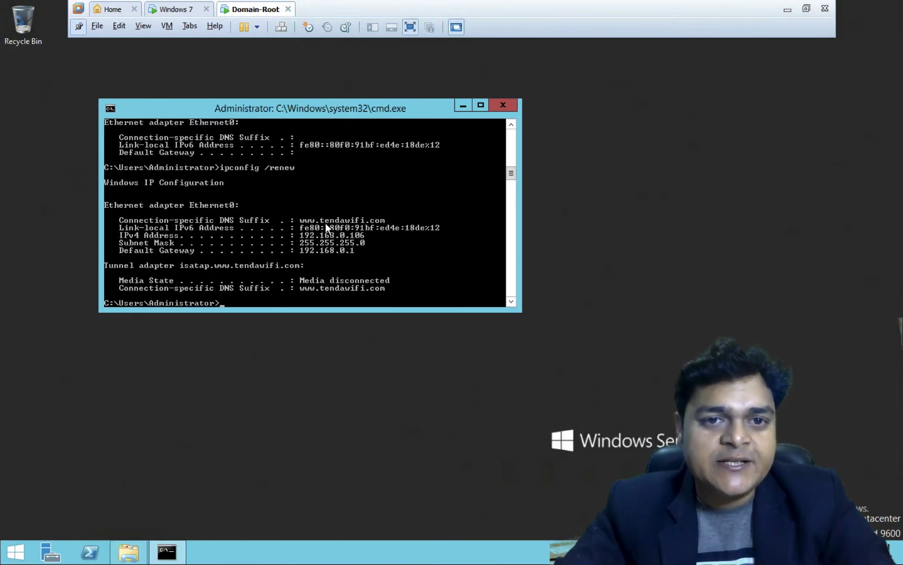
- Review the Host-only option in Domain-Root's Network Adapter settings and close the dialog without saving
right_click(253, 11)
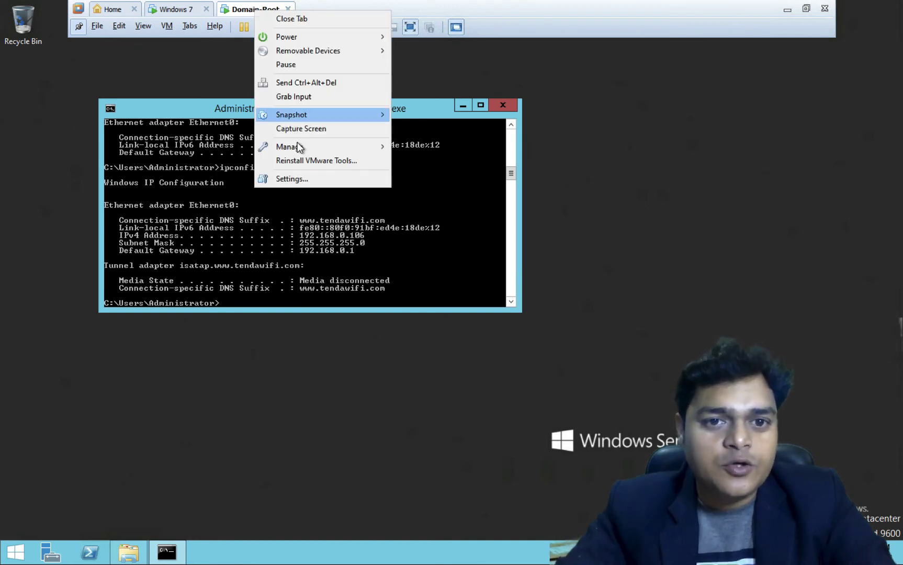
left_click(302, 177)
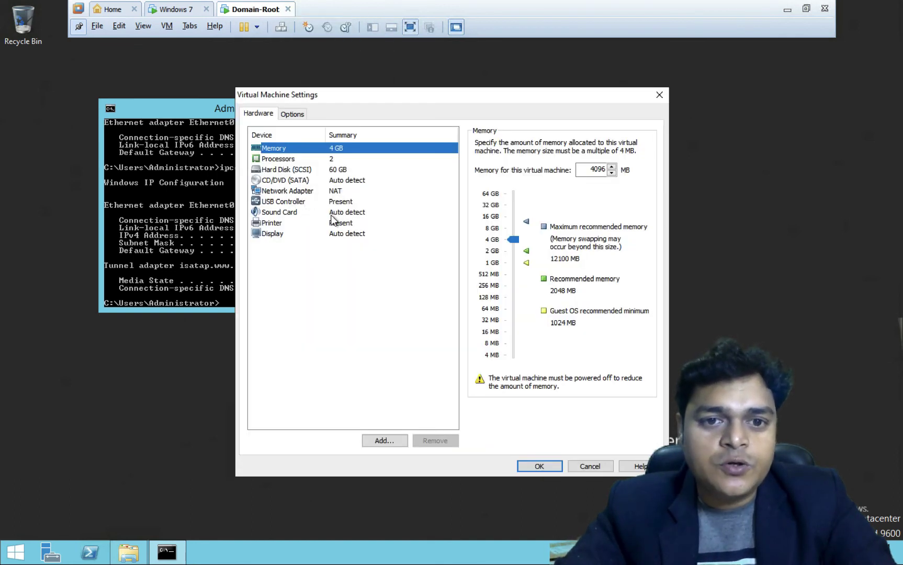
left_click(331, 213)
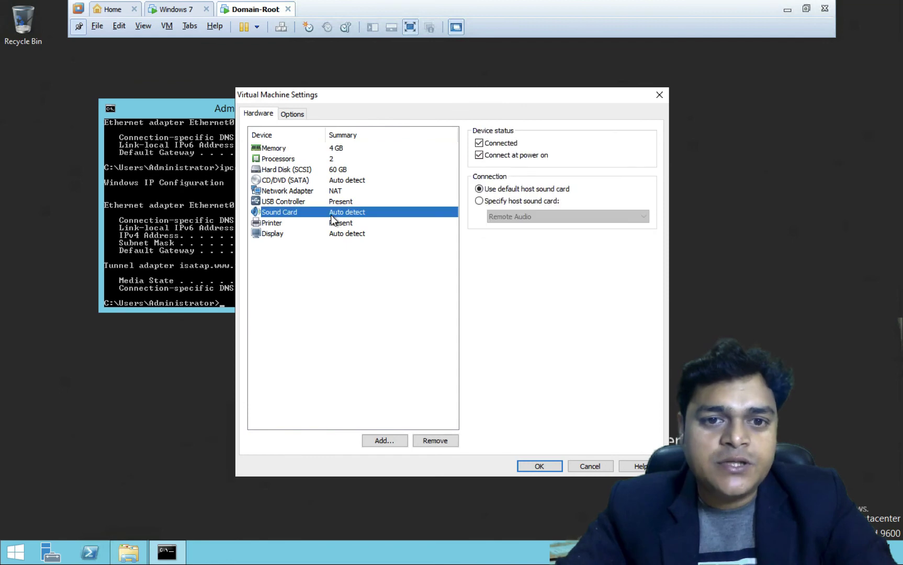
left_click(297, 191)
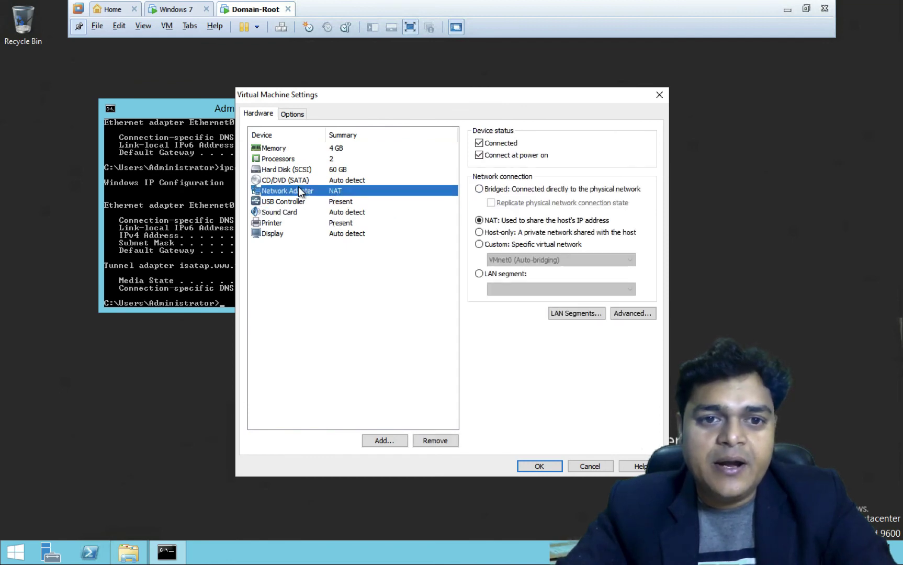
left_click(479, 233)
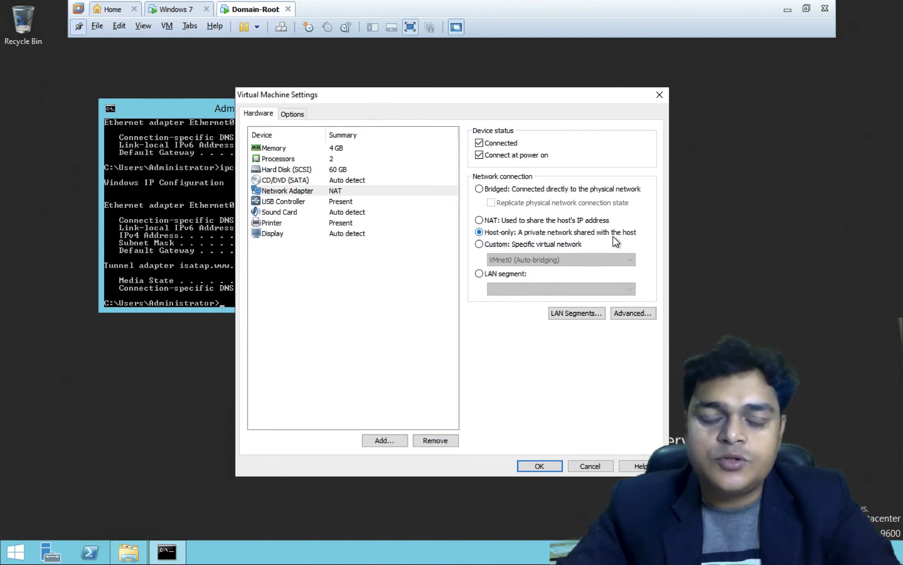
left_click(659, 95)
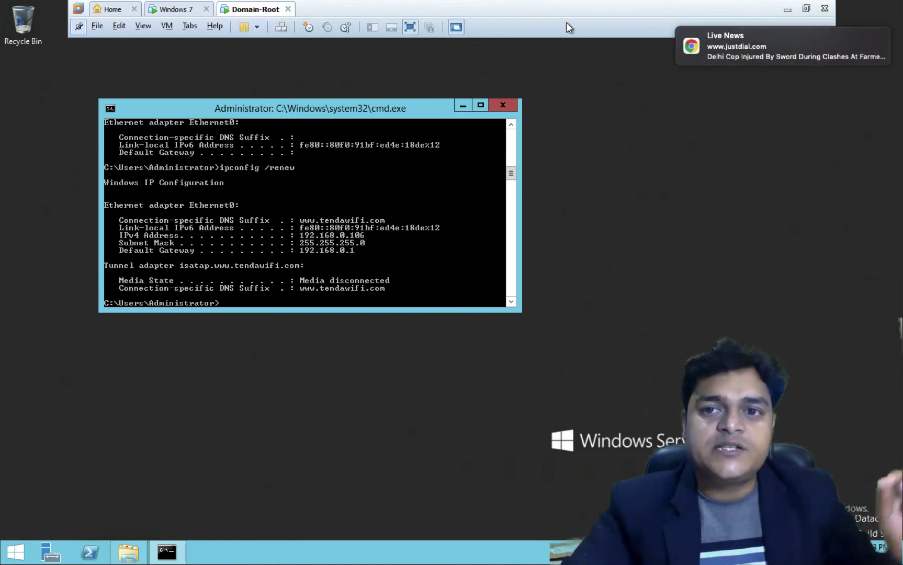
- Return to the Paint S diagram and draw curved arrows connecting the first VM with the second and third VMs
key("ctrl+Left")
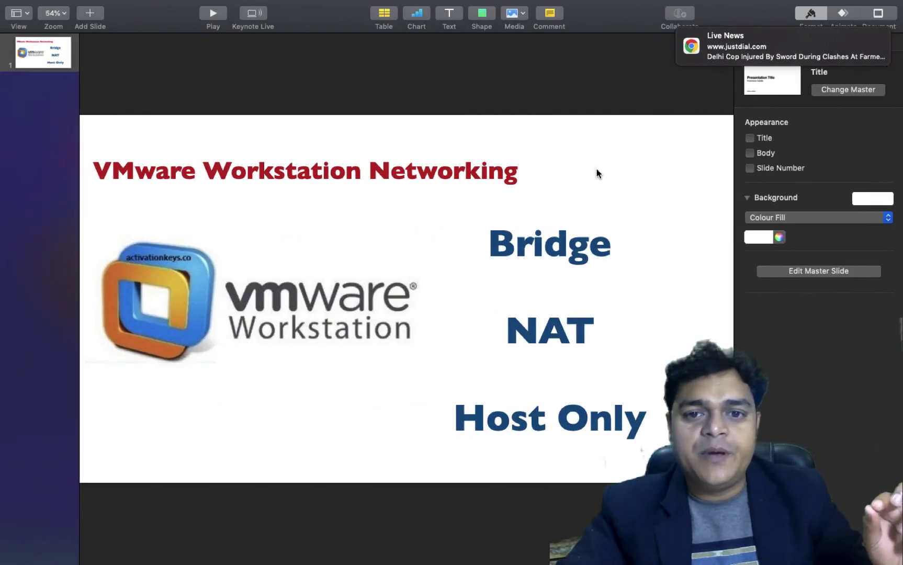
key("ctrl+Left")
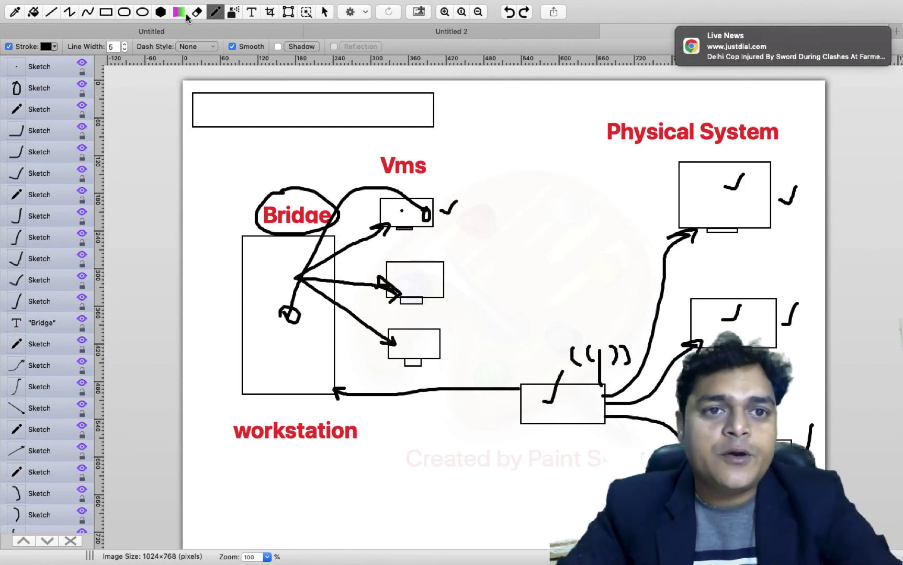
mouse_move(443, 211)
left_mouse_down()
mouse_move(486, 257)
mouse_move(454, 286)
mouse_move(453, 298)
mouse_move(463, 298)
left_mouse_up()
mouse_move(477, 271)
left_mouse_down()
mouse_move(466, 340)
mouse_move(448, 347)
mouse_move(454, 356)
mouse_move(459, 330)
left_mouse_up()
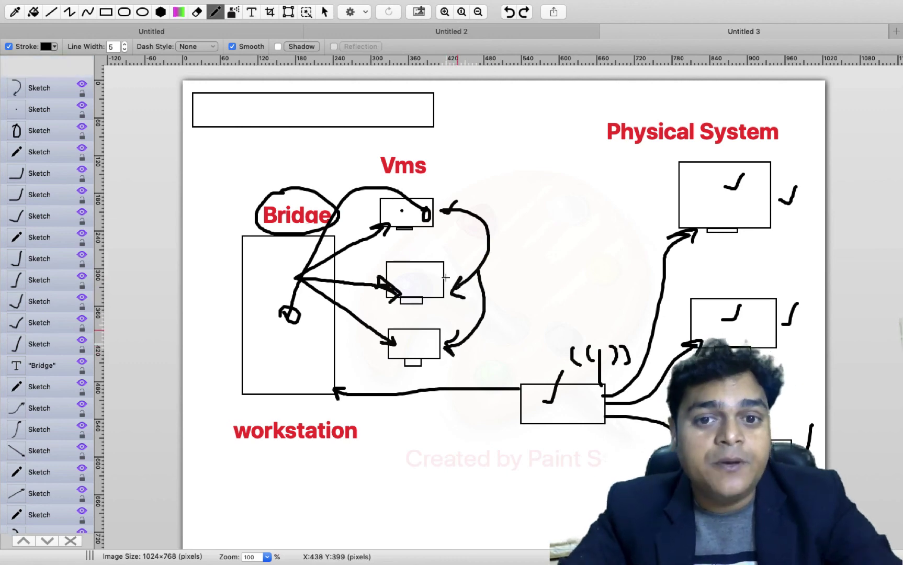
left_click_drag(455, 217, 455, 218)
- Add the text label "host" beside the curved arrows that connect the VMs
left_click(252, 11)
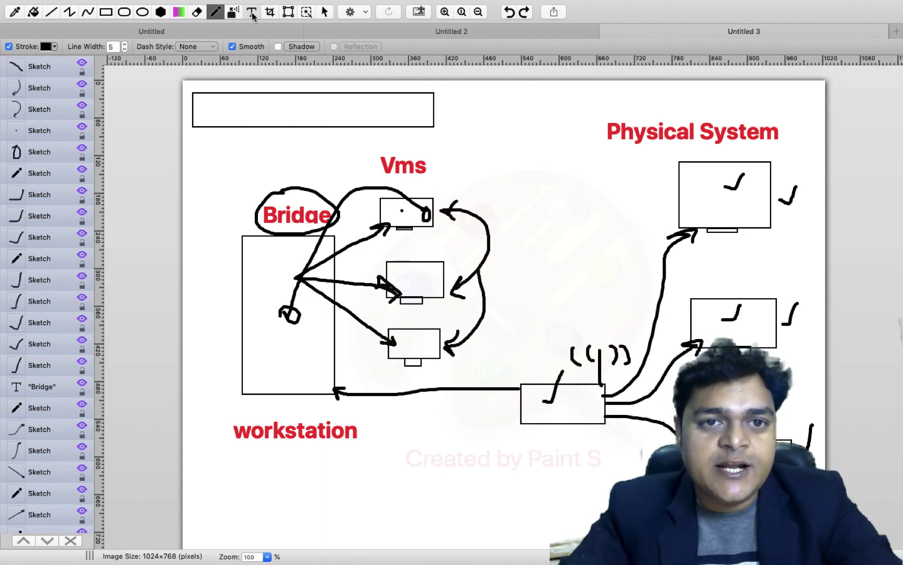
left_click_drag(502, 237, 601, 276)
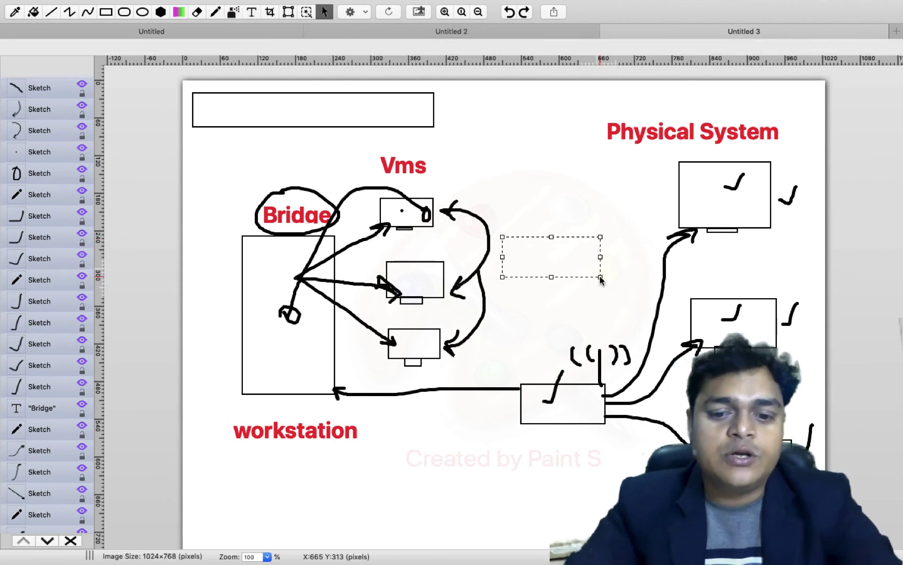
type("host")
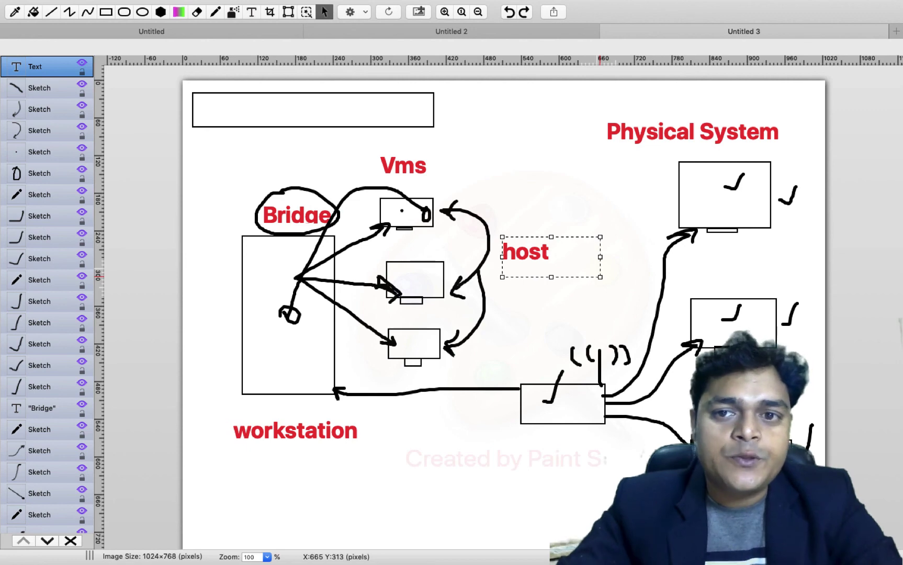
- Switch to the VMware Workstation Networking slide in Keynote and select the text box listing Bridge, NAT and Host Only
key("ctrl+Right")
key("ctrl+Right")
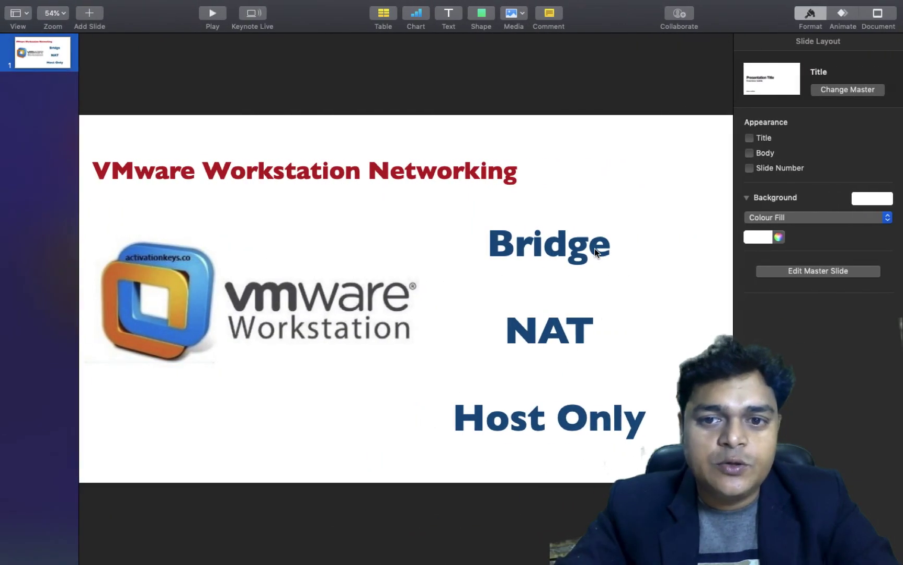
left_click(634, 252)
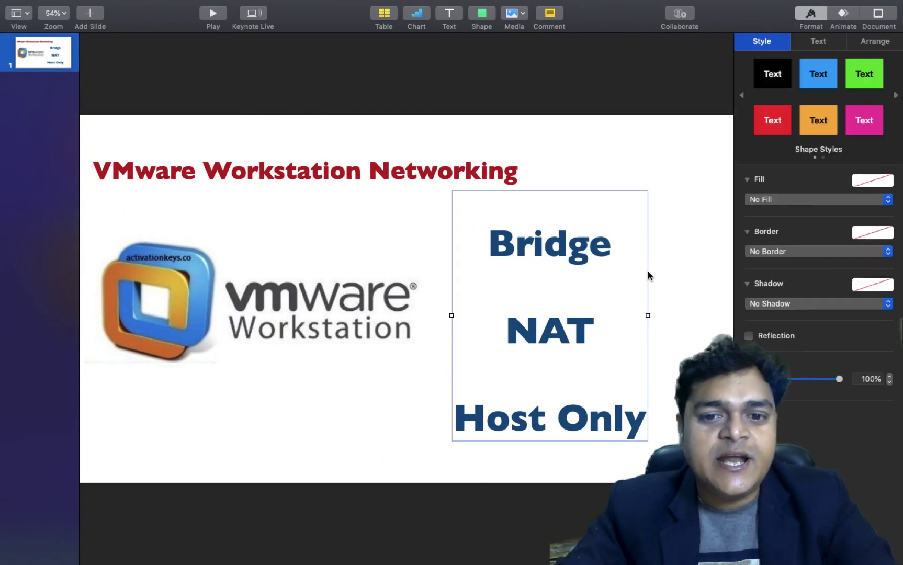